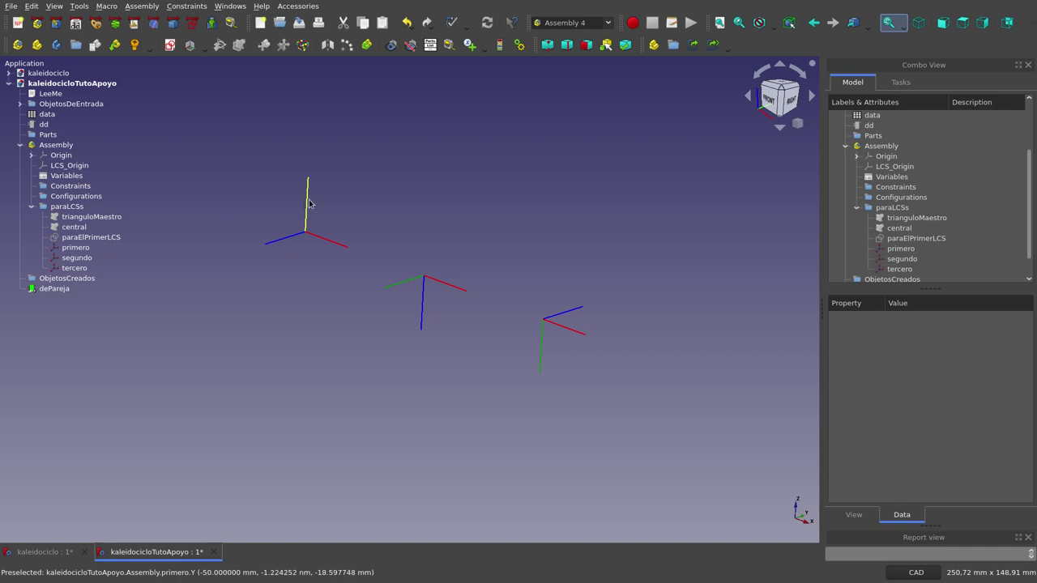
# Step: Inspect the properties of the paraElPrimerLCS coordinate system
pyautogui.click(96, 239)
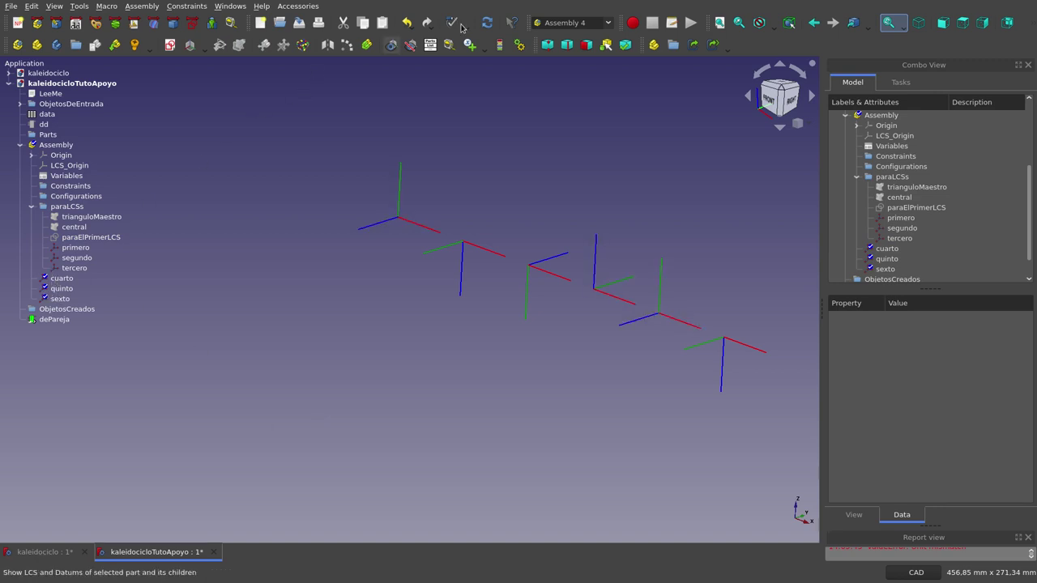
# Step: Move cuarto, quinto and sexto into the paraLCSs folder and recompute the chain
pyautogui.click(487, 22)
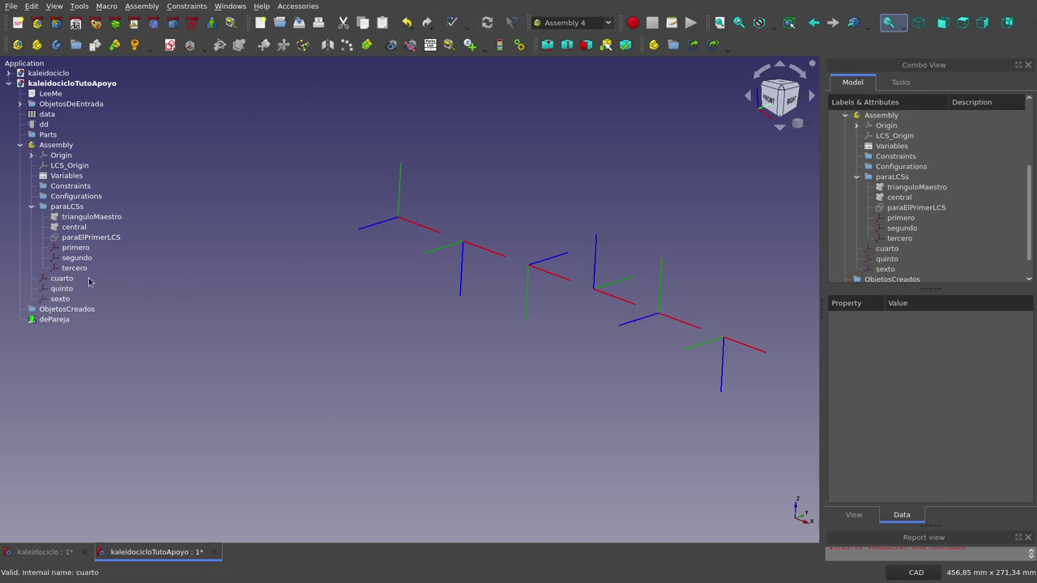
pyautogui.click(63, 279)
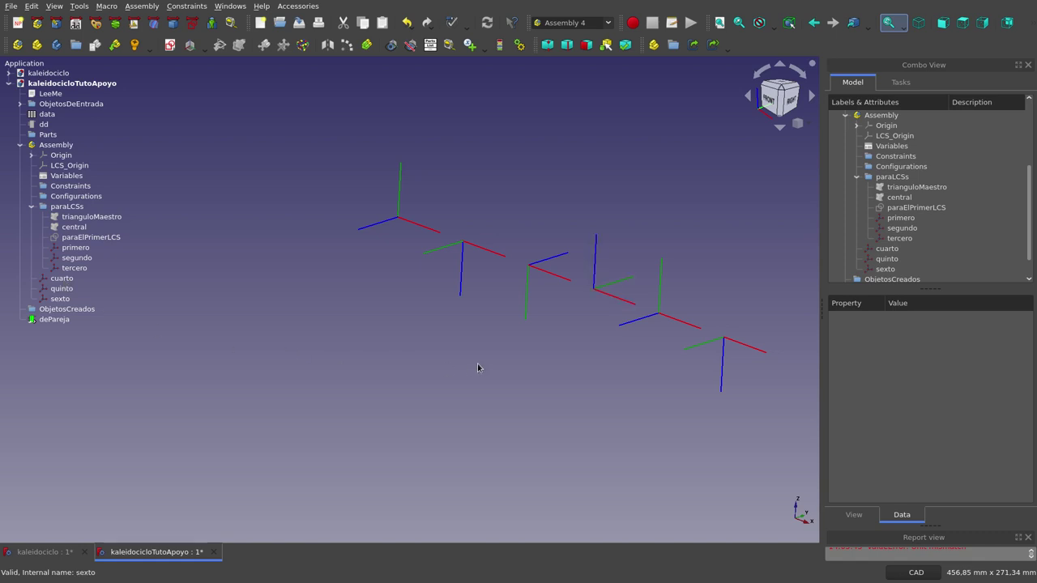
pyautogui.keyDown('shift'); pyautogui.click(56, 302); pyautogui.keyUp('shift')
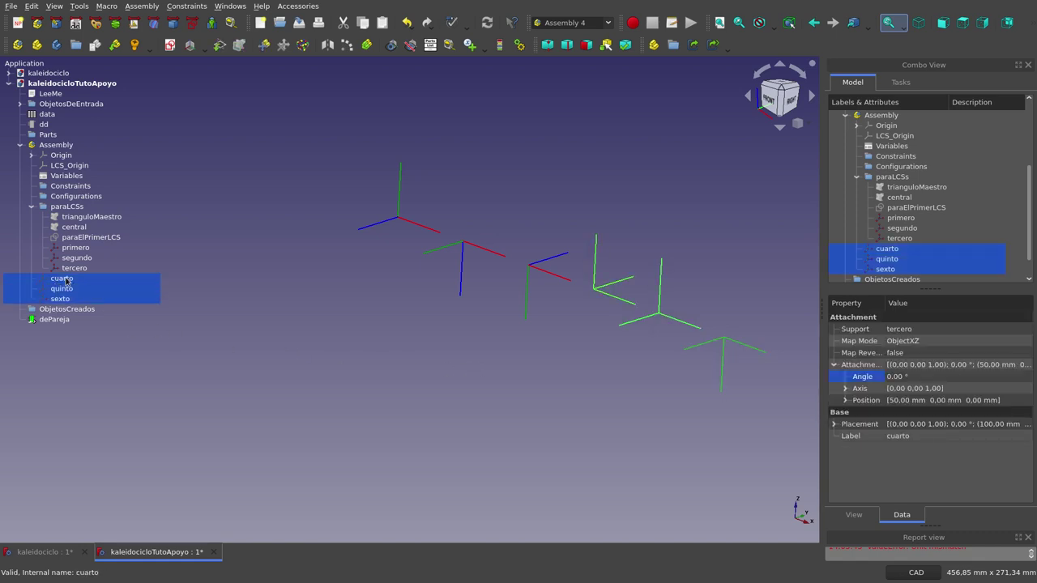
pyautogui.moveTo(58, 300); pyautogui.dragTo(81, 209)
pyautogui.click(275, 303)
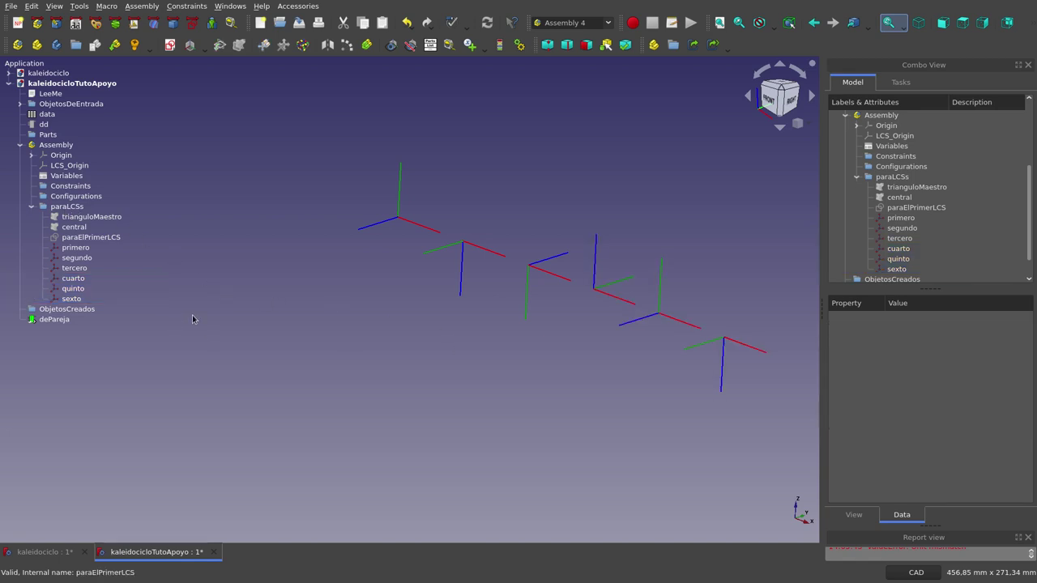
pyautogui.hotkey('ctrl', 'r')
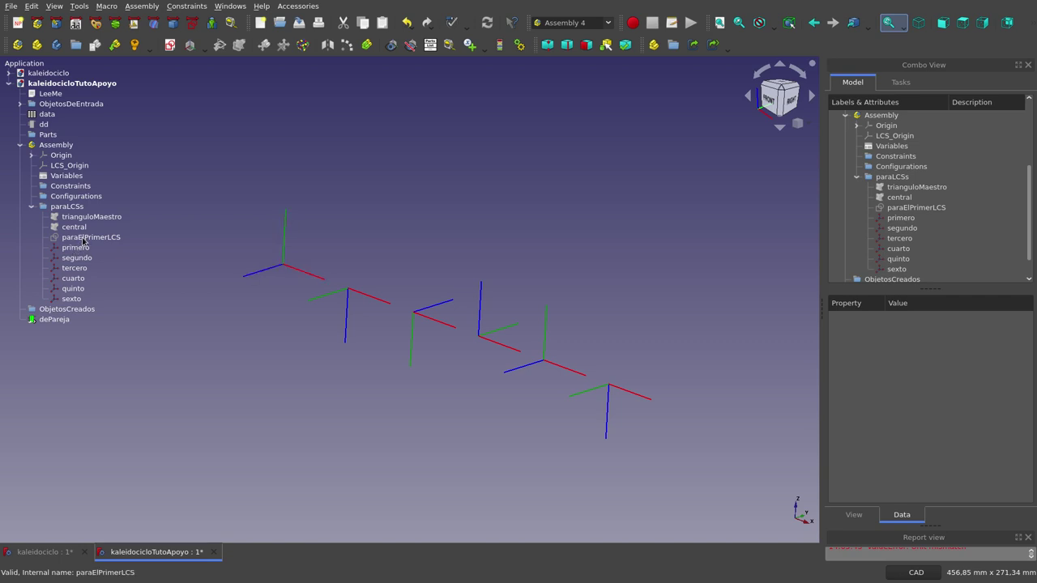
pyautogui.click(82, 250)
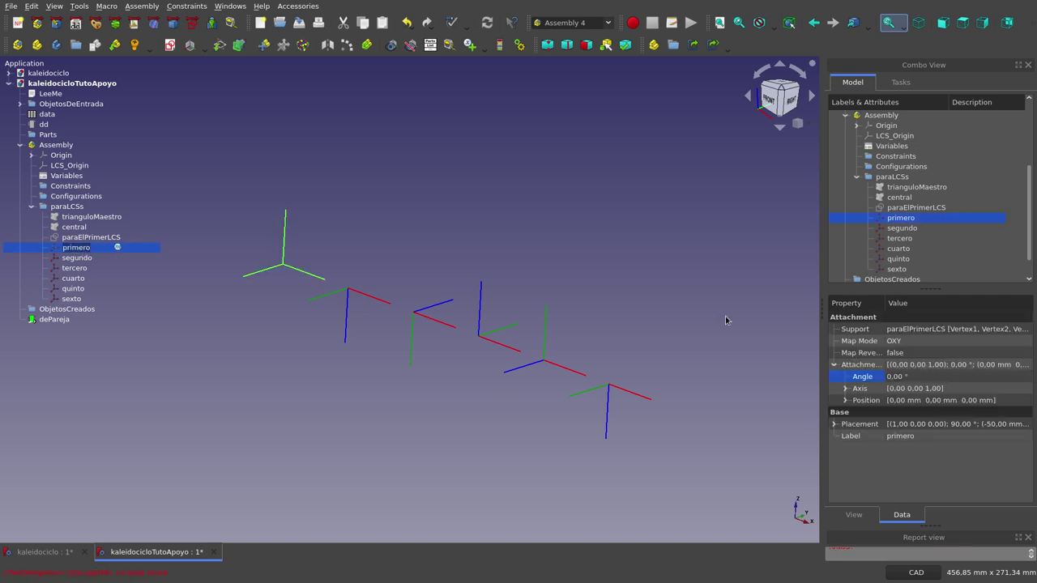
pyautogui.click(912, 377)
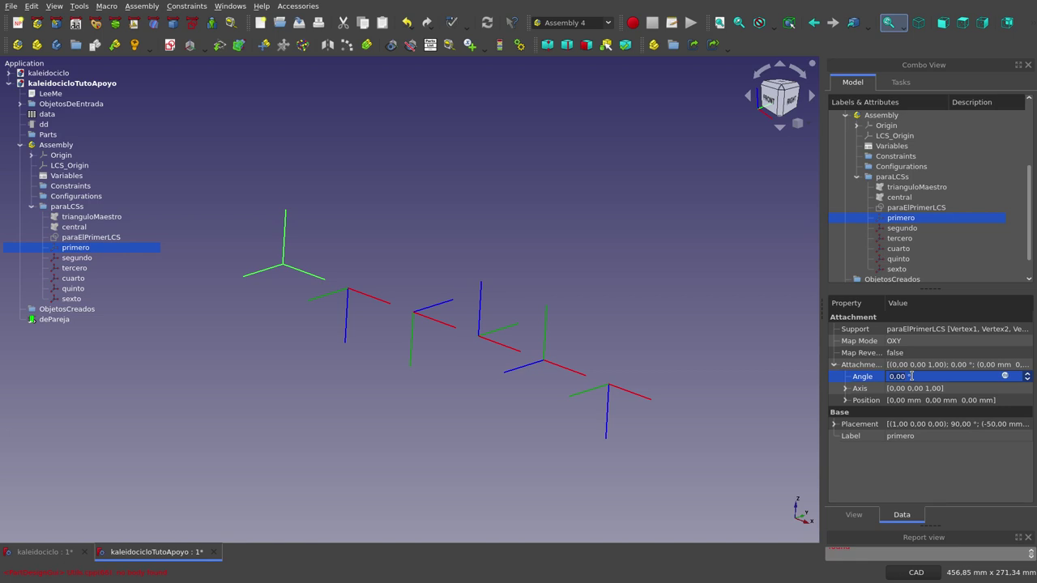
pyautogui.write('20,00')
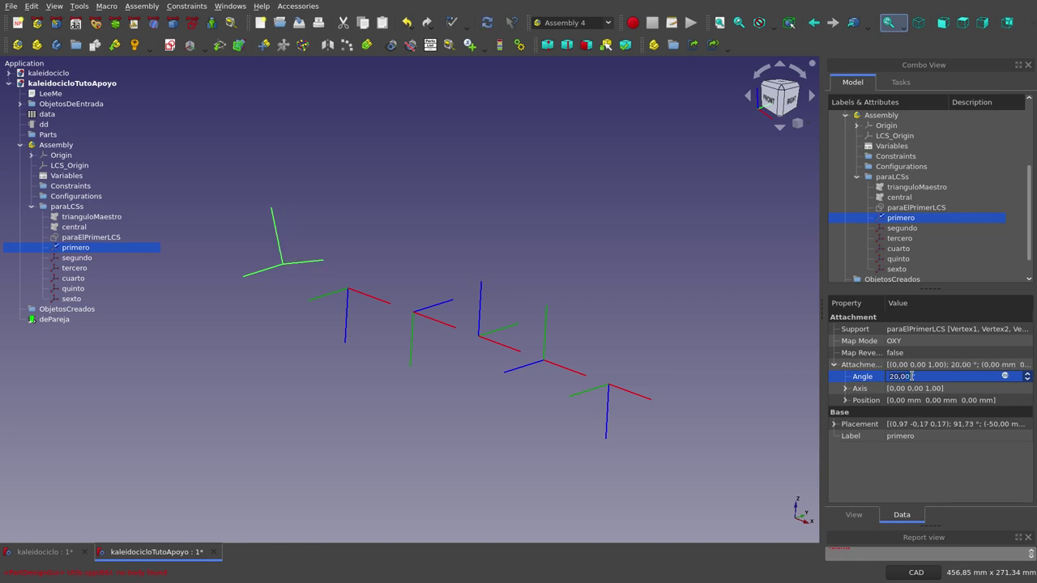
pyautogui.scroll(3, 912, 377)
pyautogui.click(919, 389)
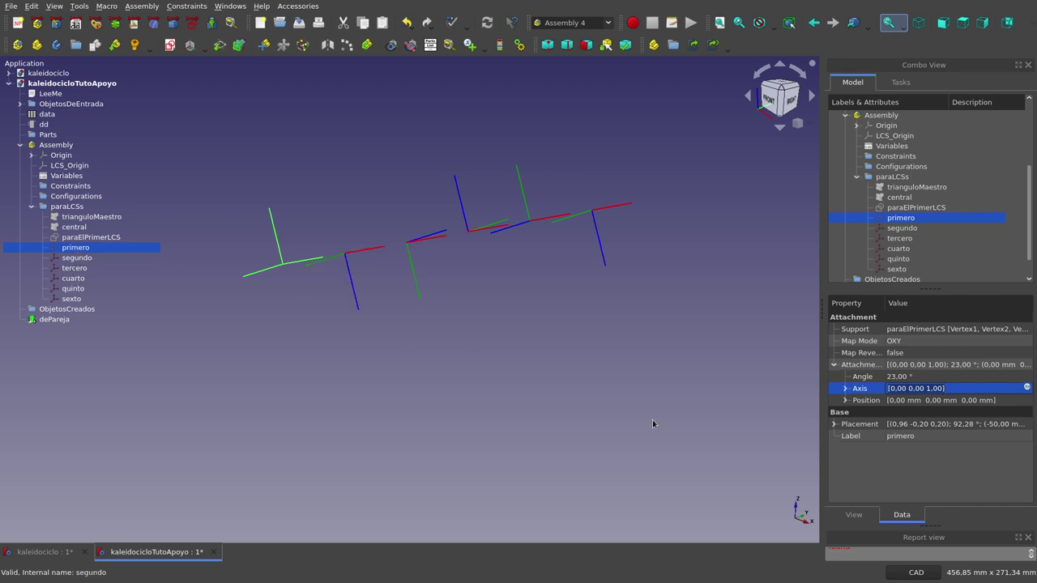
pyautogui.click(924, 377)
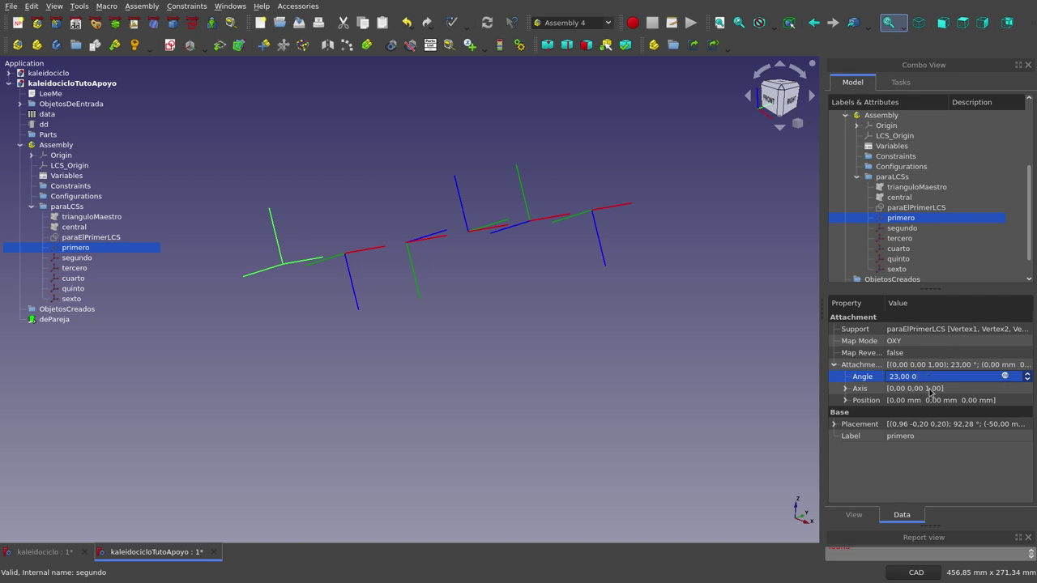
pyautogui.click(929, 389)
pyautogui.click(928, 378)
pyautogui.write('0')
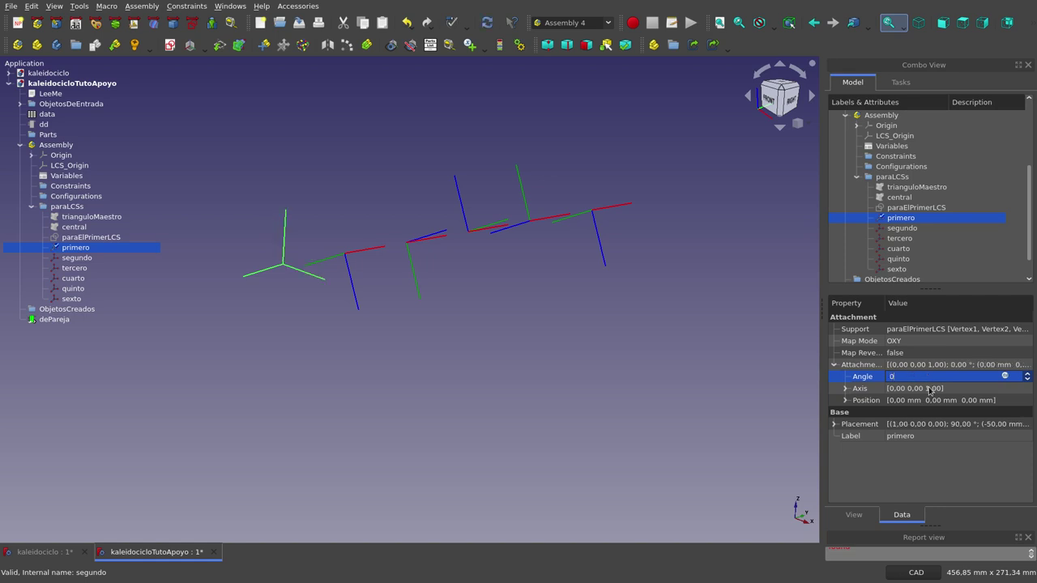
pyautogui.click(929, 389)
pyautogui.click(80, 258)
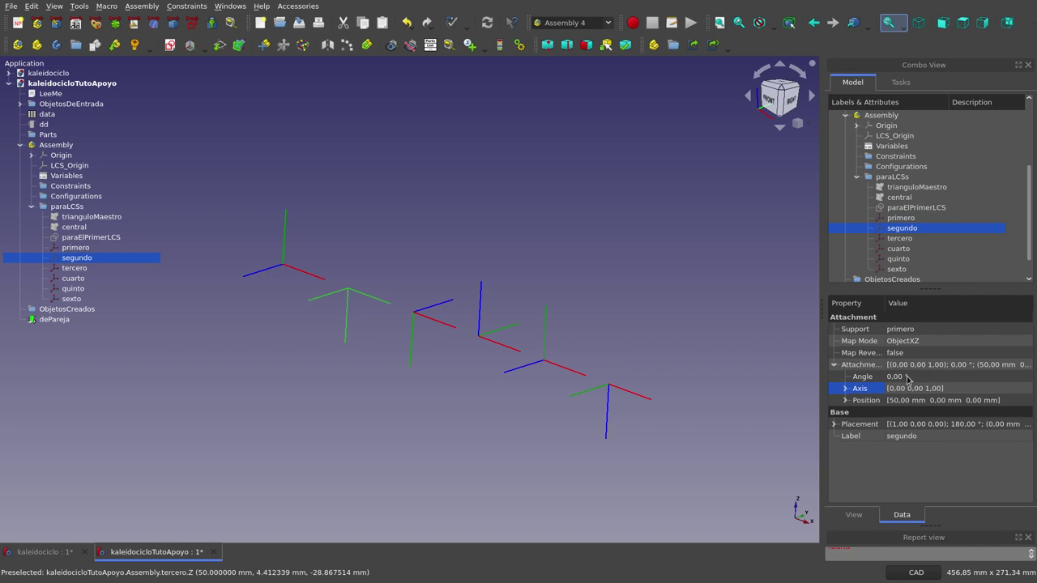
pyautogui.click(846, 390)
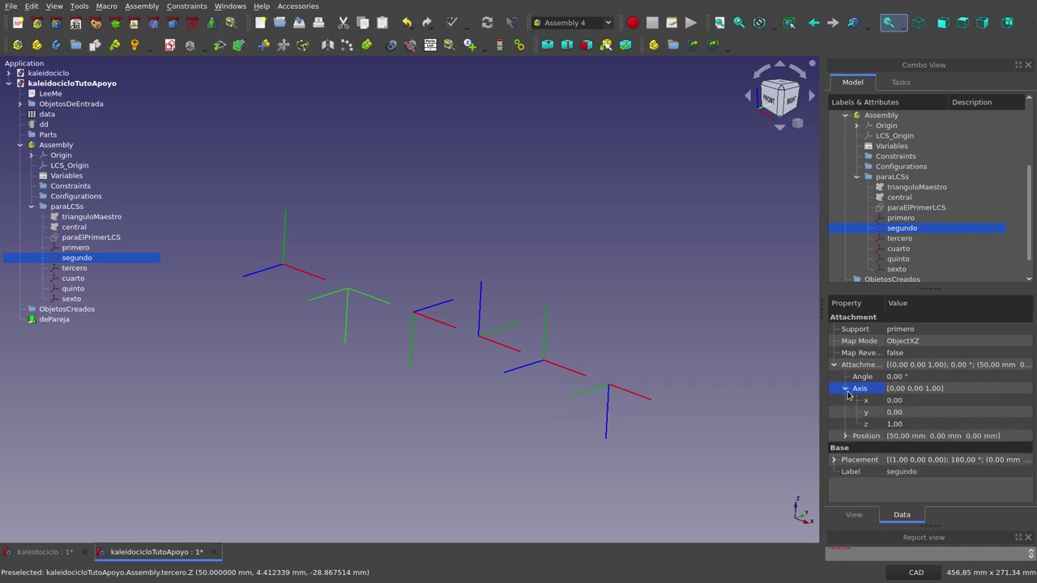
pyautogui.click(846, 389)
pyautogui.click(921, 376)
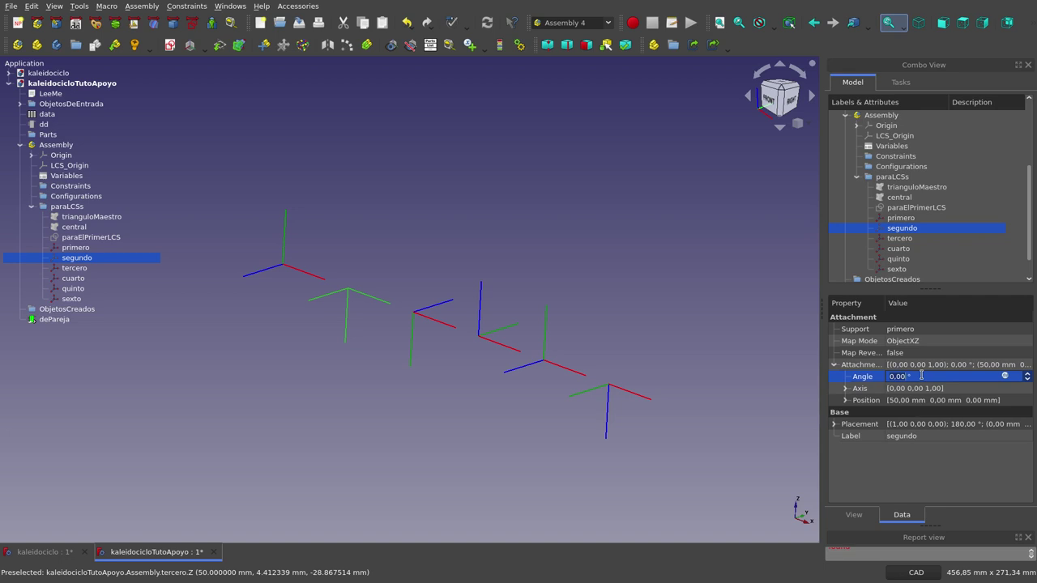
pyautogui.write('60')
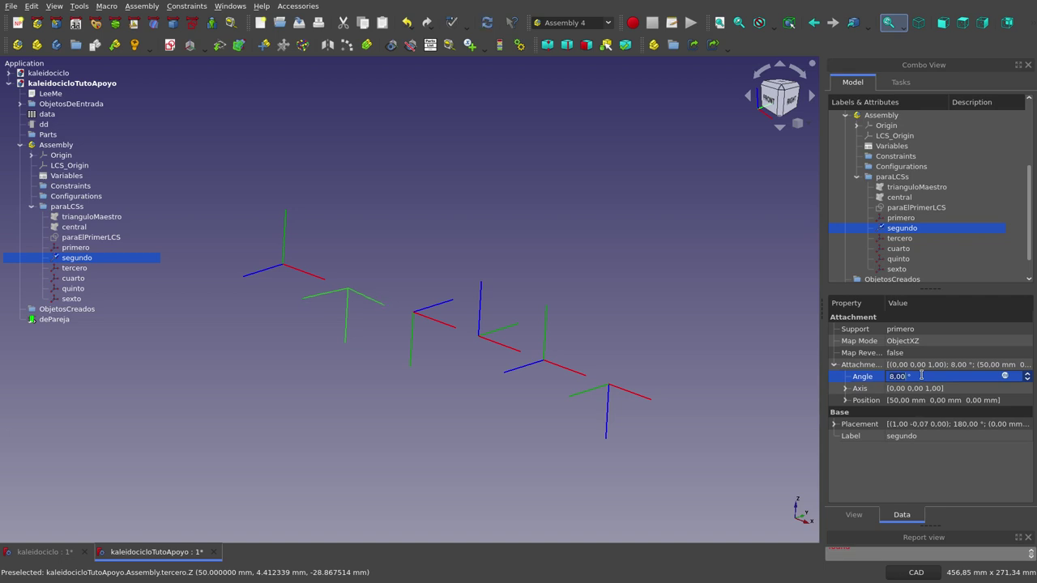
pyautogui.click(753, 357)
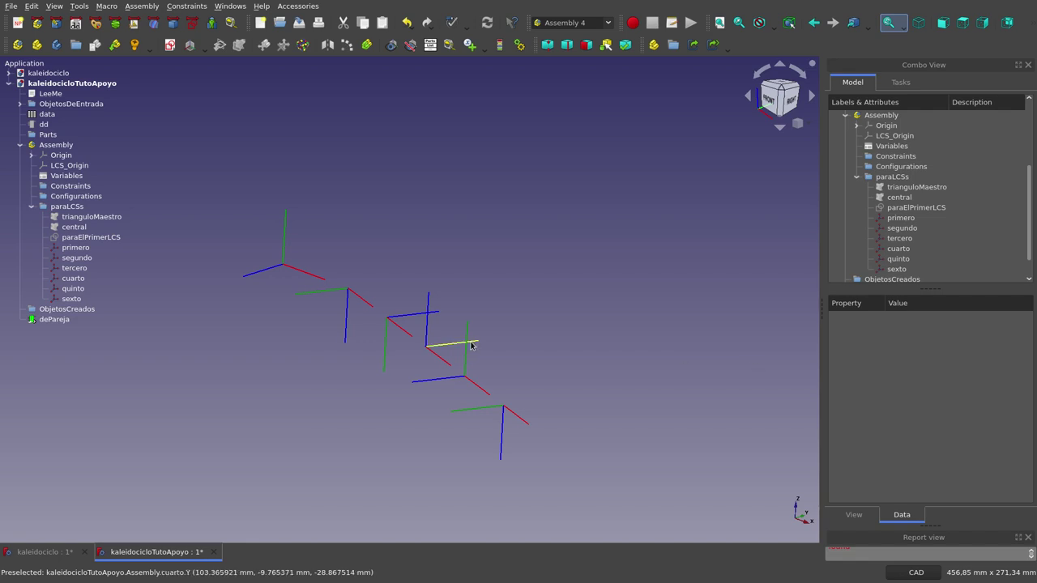
pyautogui.click(77, 258)
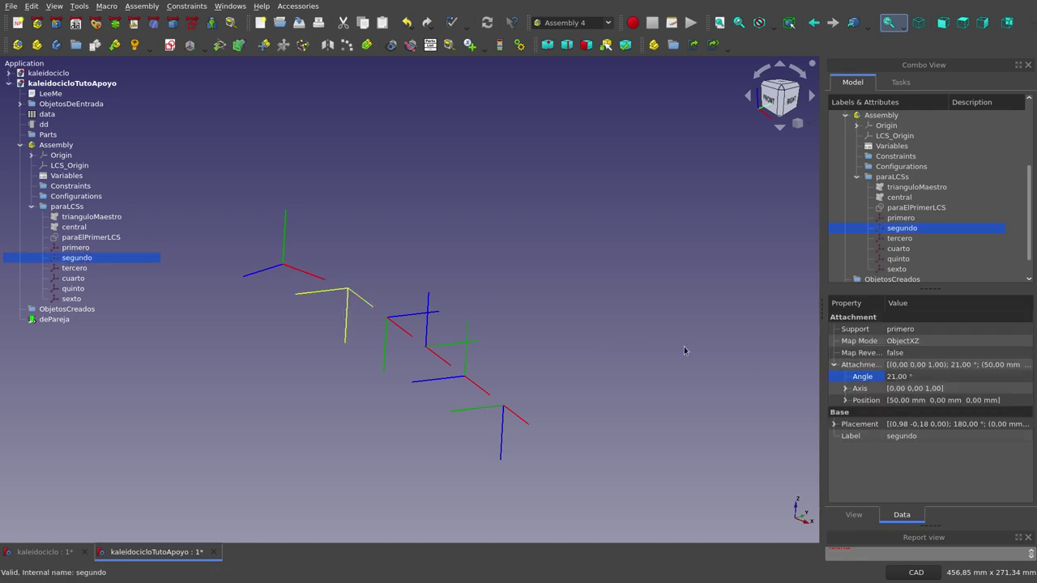
pyautogui.click(922, 376)
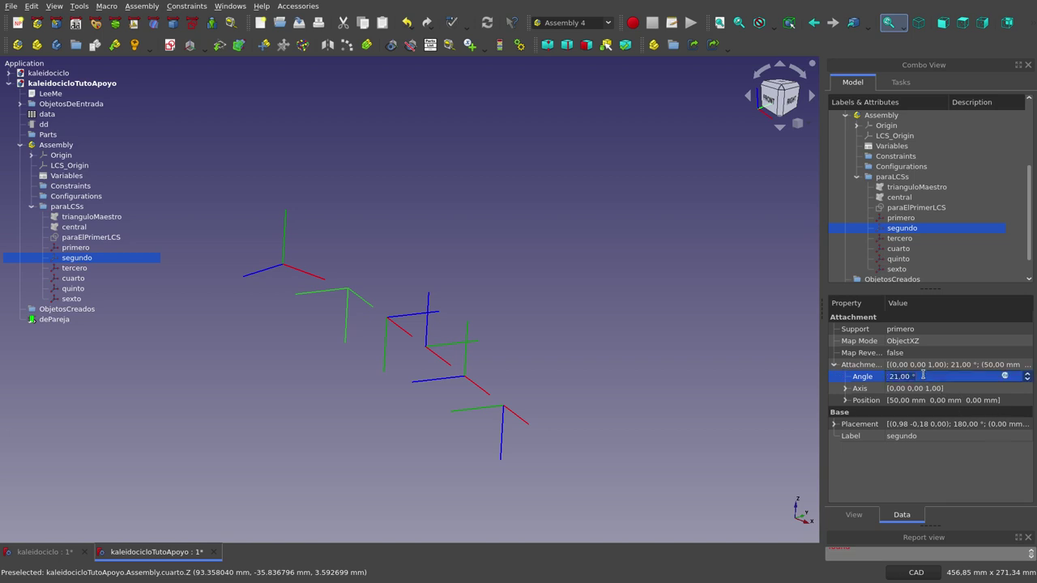
pyautogui.write('0')
pyautogui.click(689, 379)
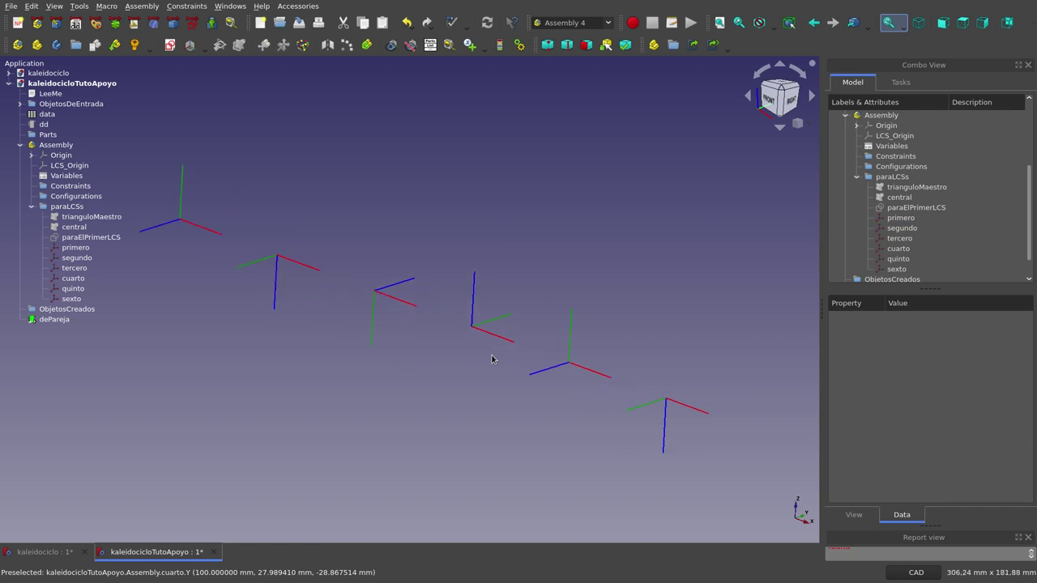
# Step: Zoom out the 3D view and collapse the paraLCSs folder in the model tree
pyautogui.scroll(-1, 491, 359)
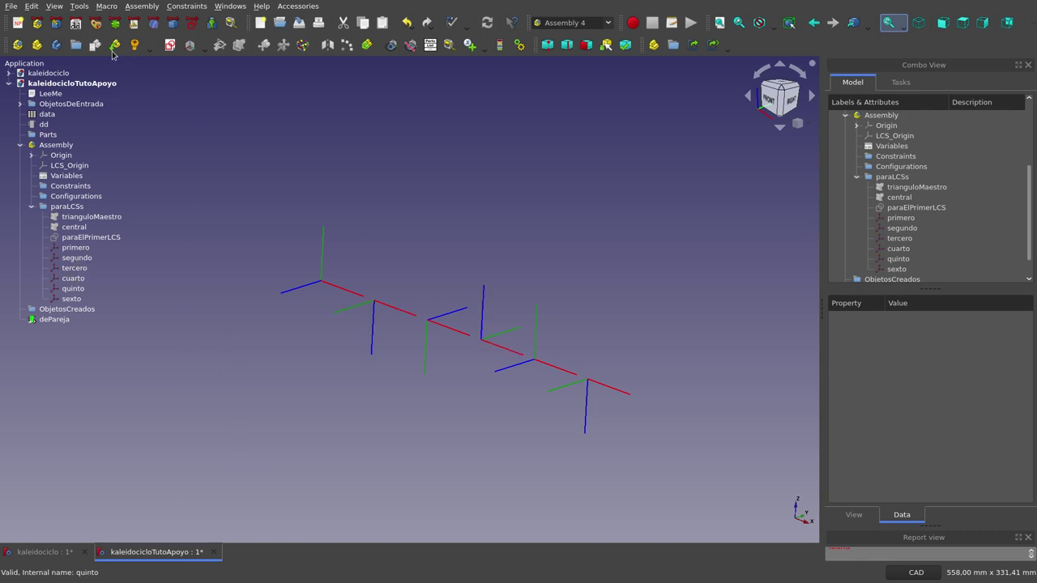
pyautogui.click(31, 206)
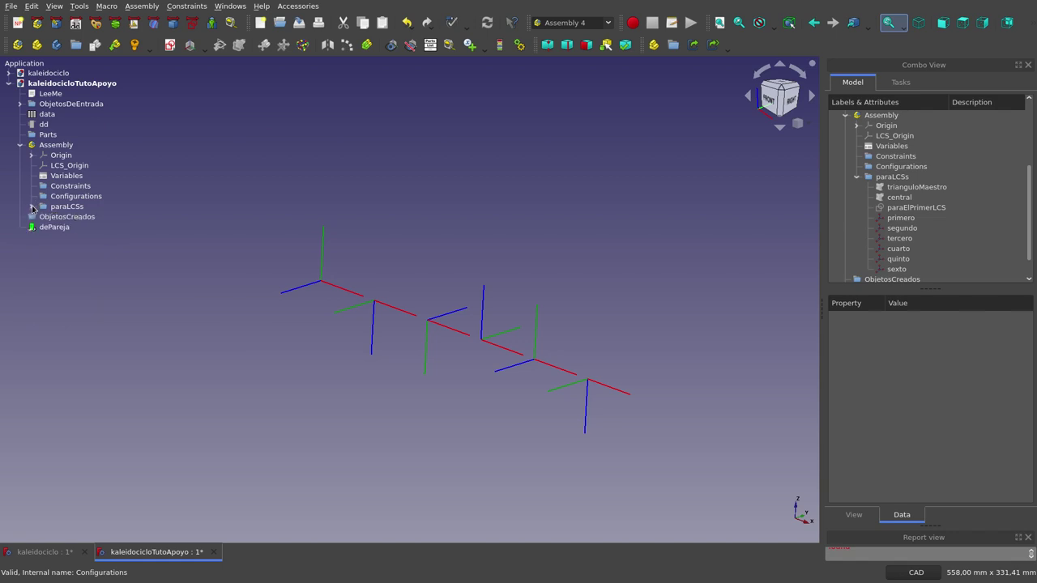
# Step: Insert the kaleidociclo#par assembly as a link named parA
pyautogui.click(135, 45)
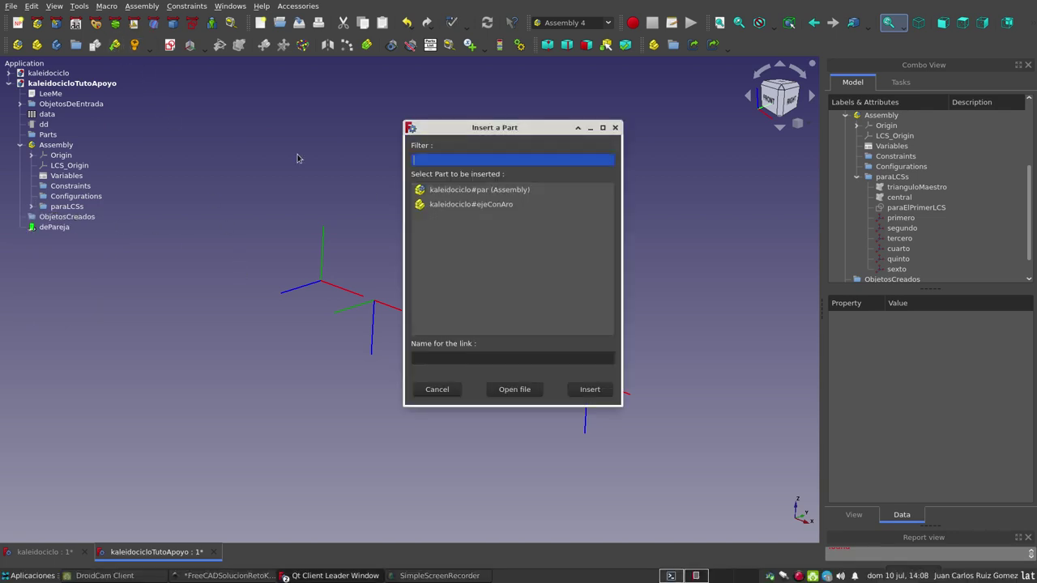
pyautogui.click(464, 194)
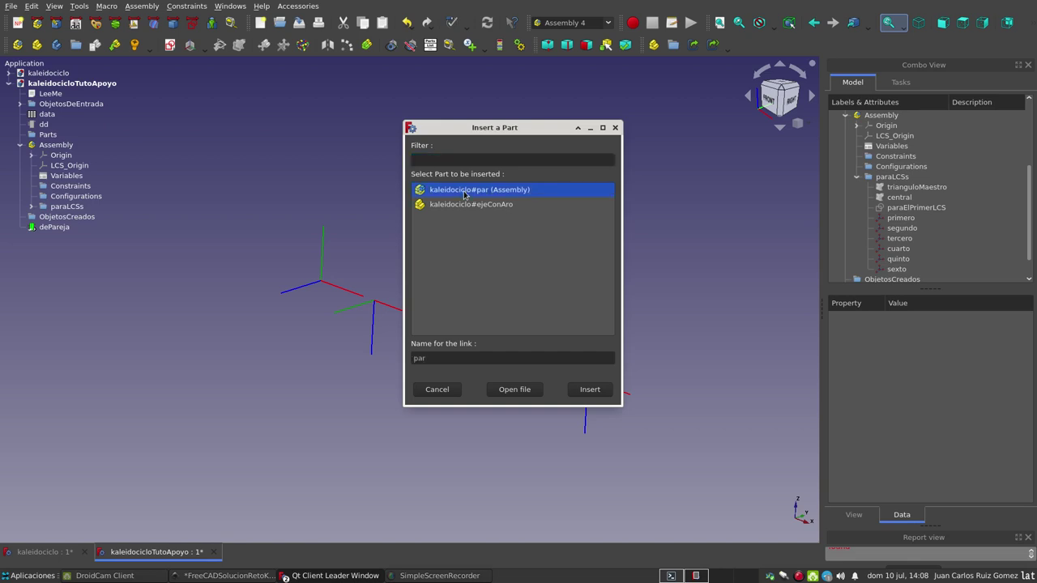
pyautogui.doubleClick(477, 359)
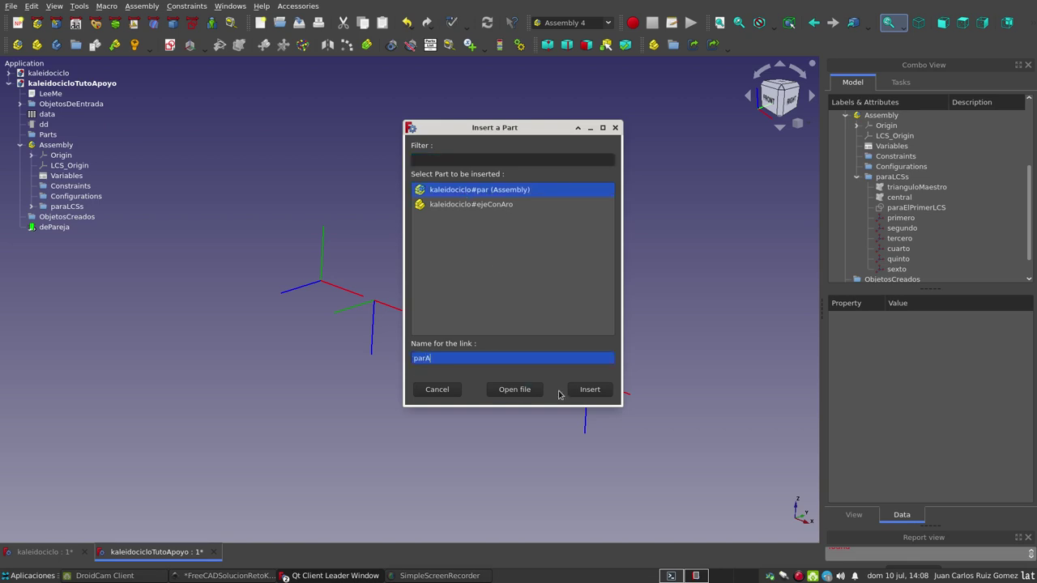
pyautogui.click(588, 391)
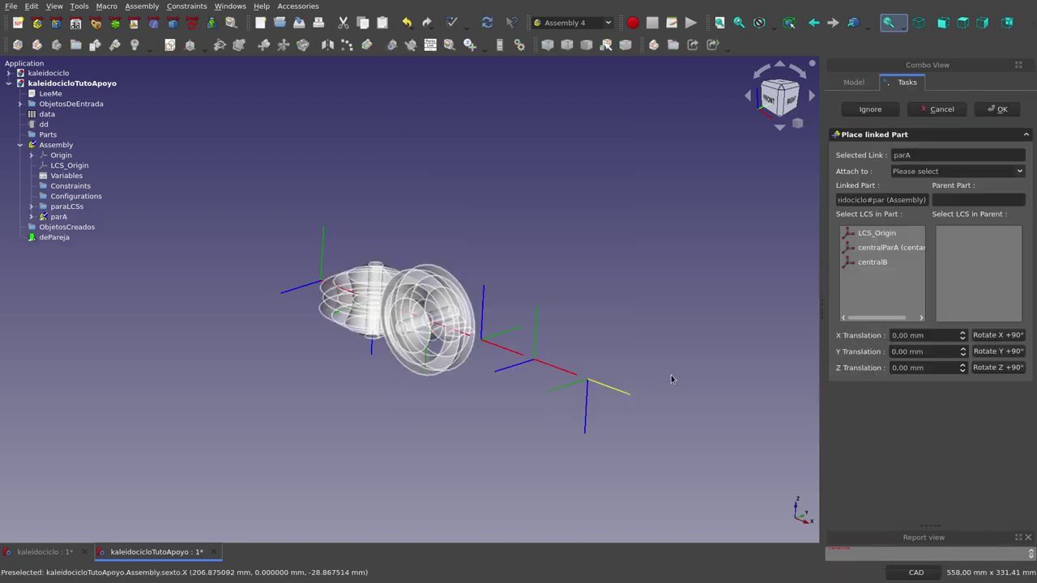
# Step: Attach parA by its centralParA LCS to the parent assembly's segundo LCS
pyautogui.click(874, 249)
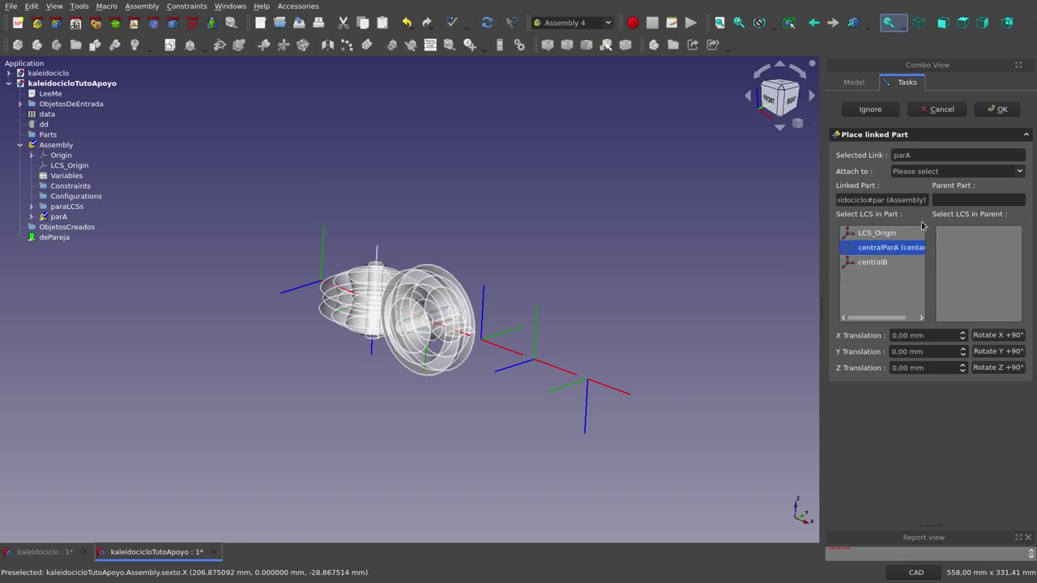
pyautogui.click(964, 172)
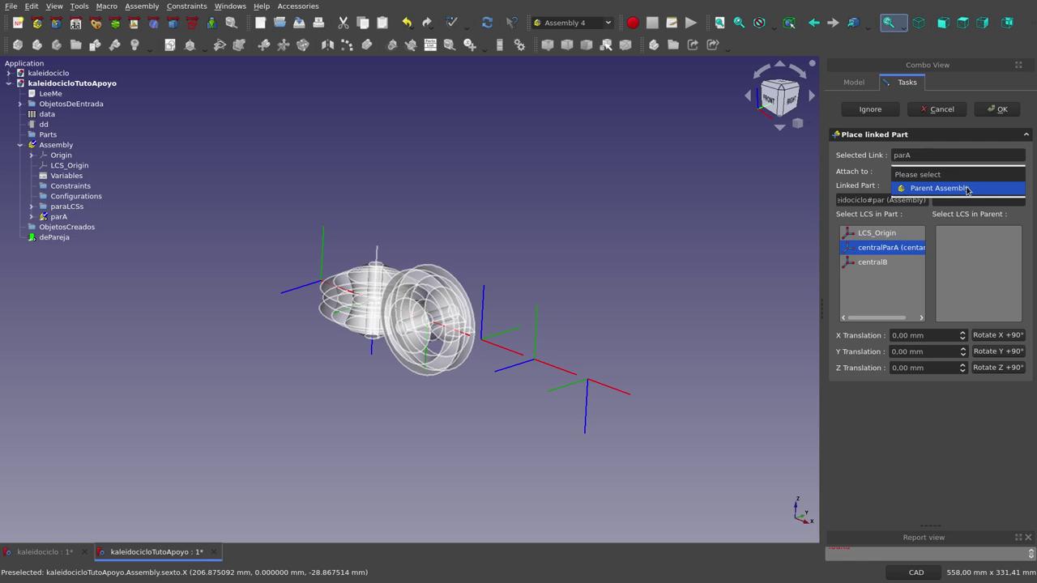
pyautogui.click(966, 189)
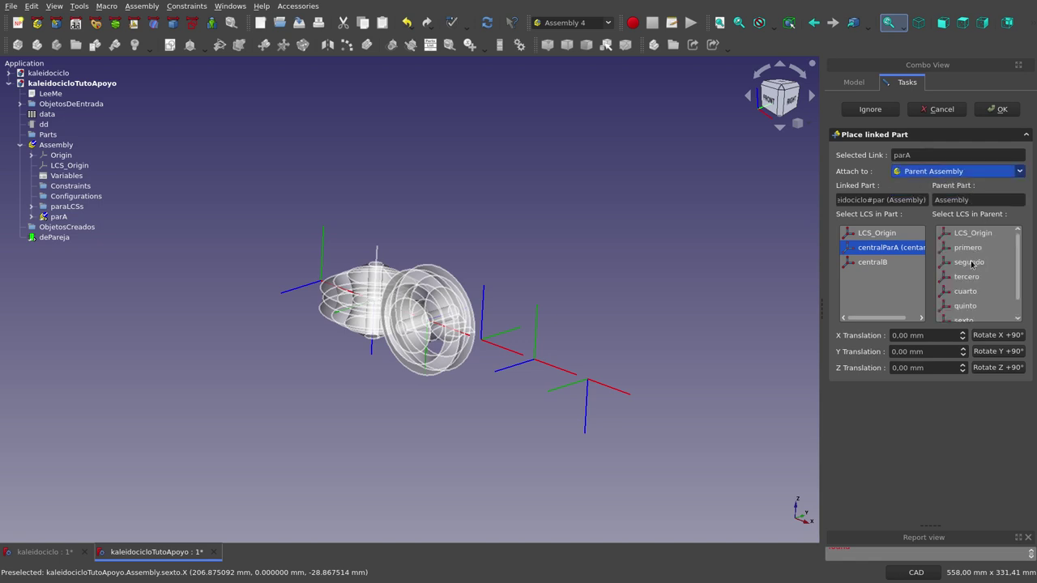
pyautogui.click(972, 264)
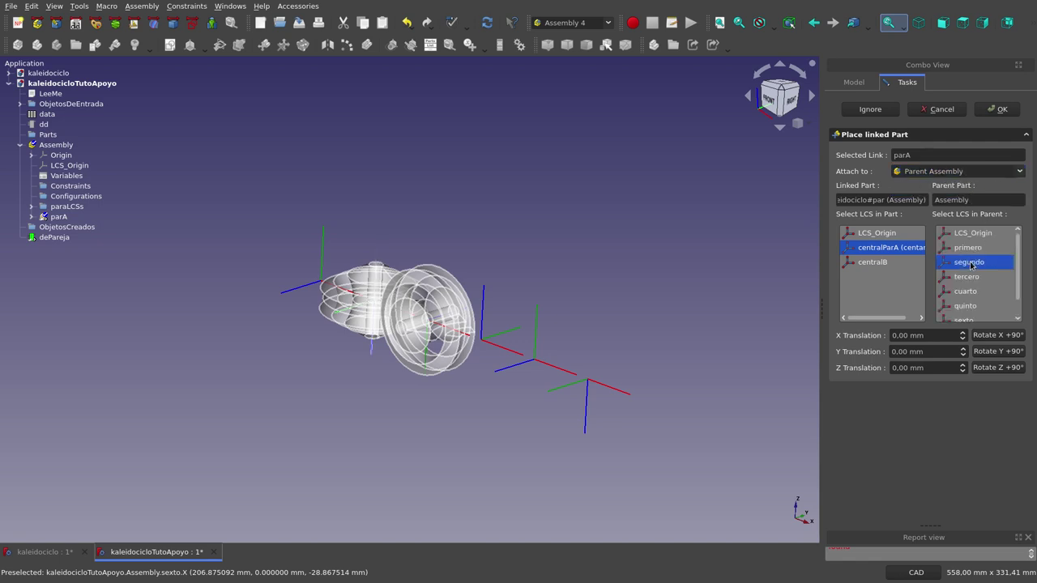
pyautogui.click(999, 110)
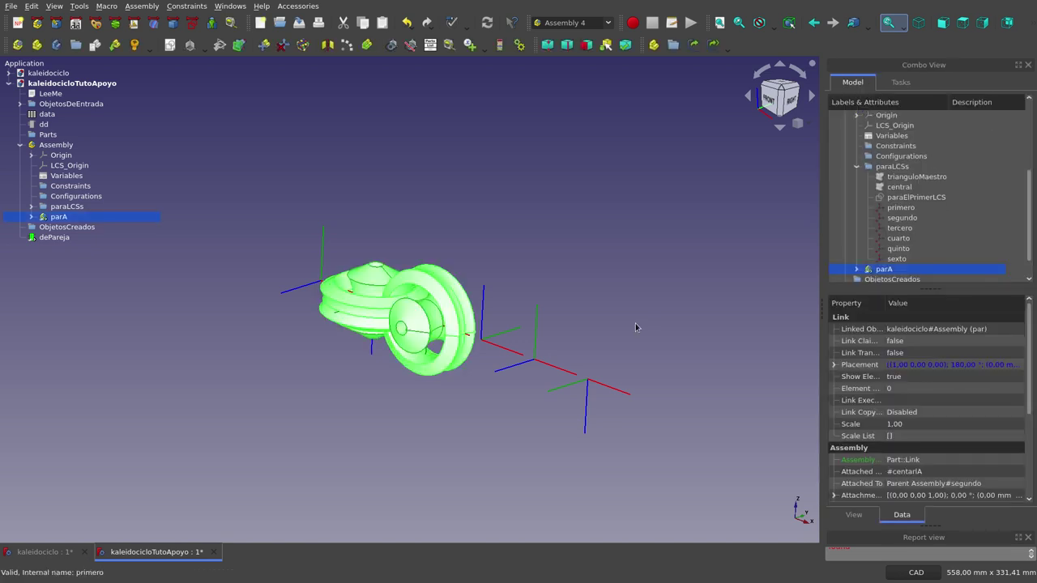
pyautogui.click(615, 320)
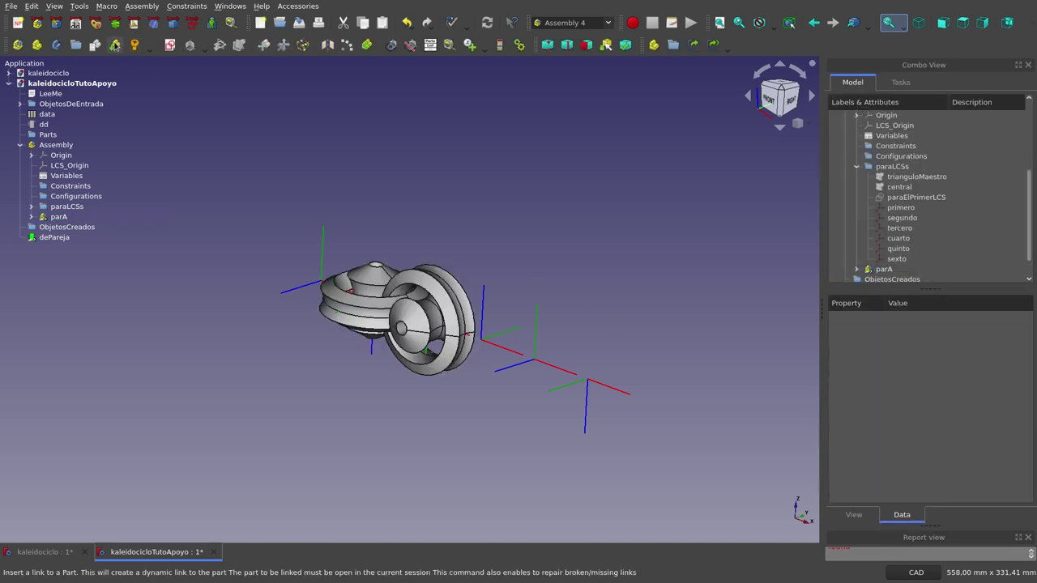
pyautogui.click(116, 45)
# Step: Insert another kaleidociclo#par link named parB
pyautogui.click(495, 194)
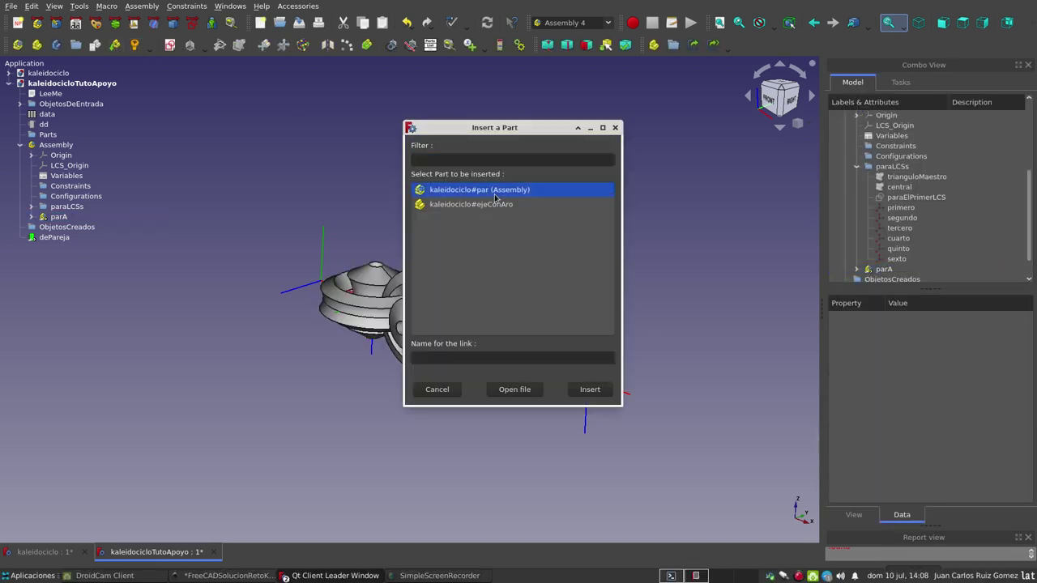
pyautogui.click(455, 357)
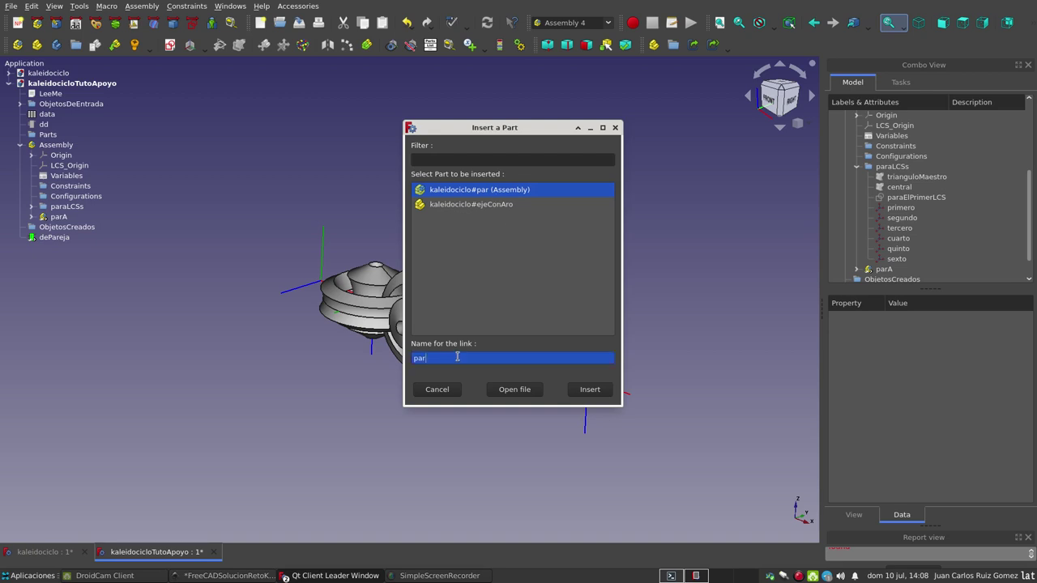
pyautogui.click(589, 389)
# Step: Attach parB by its centralParA LCS to the parent assembly's cuarto LCS
pyautogui.click(887, 249)
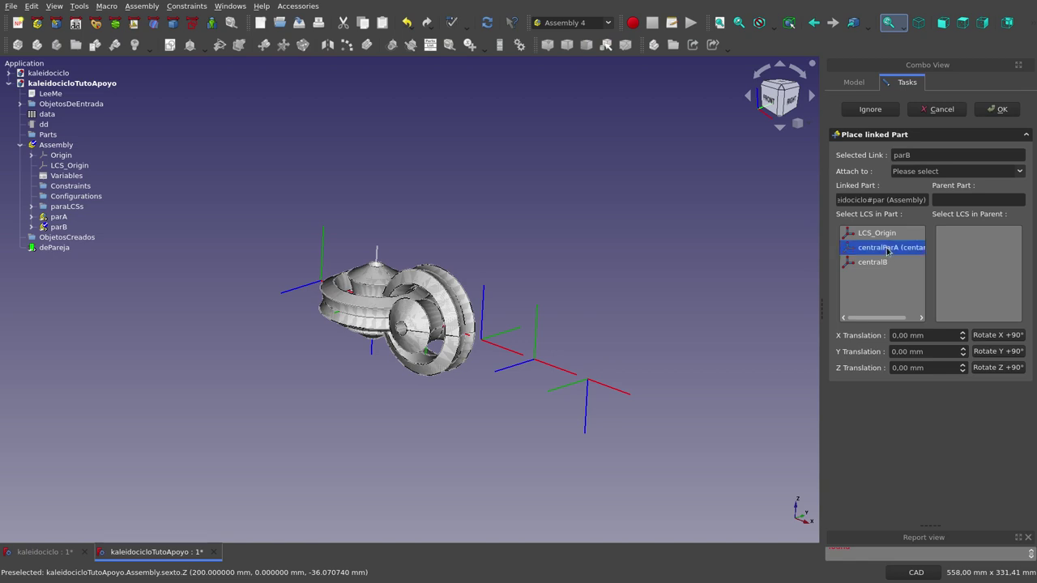
pyautogui.click(1019, 172)
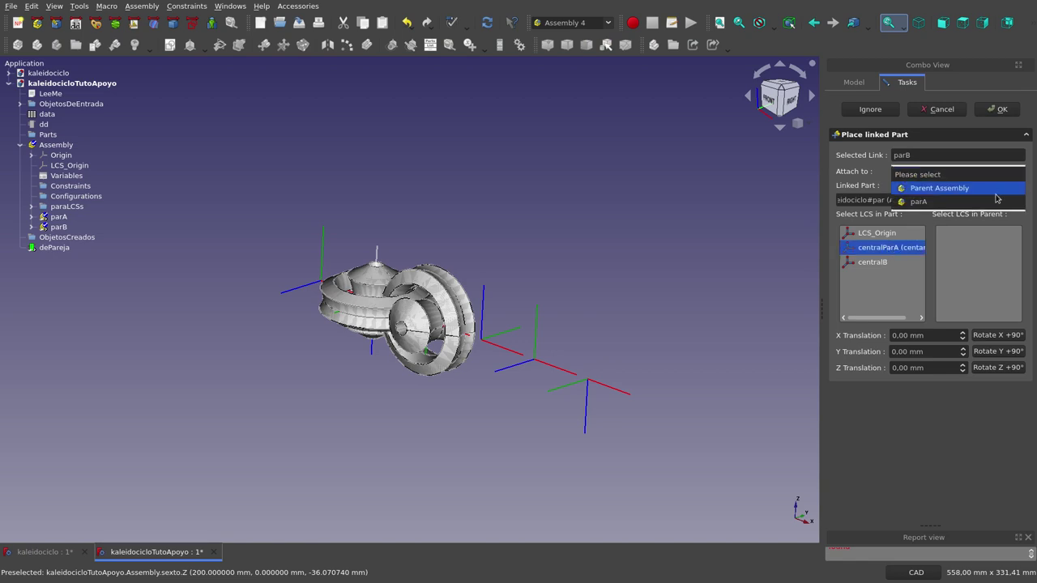
pyautogui.click(981, 191)
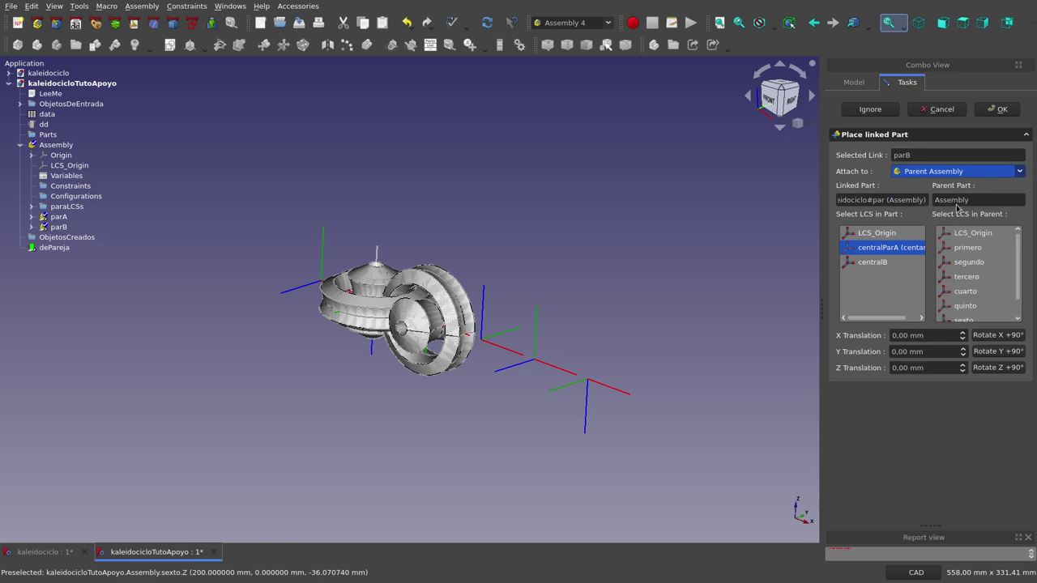
pyautogui.click(965, 291)
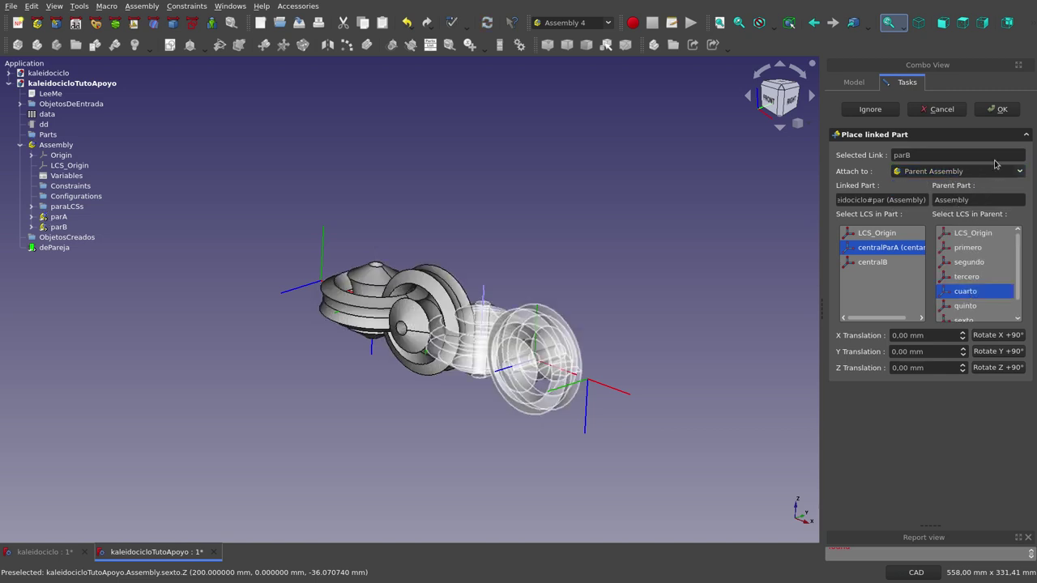
pyautogui.click(1002, 114)
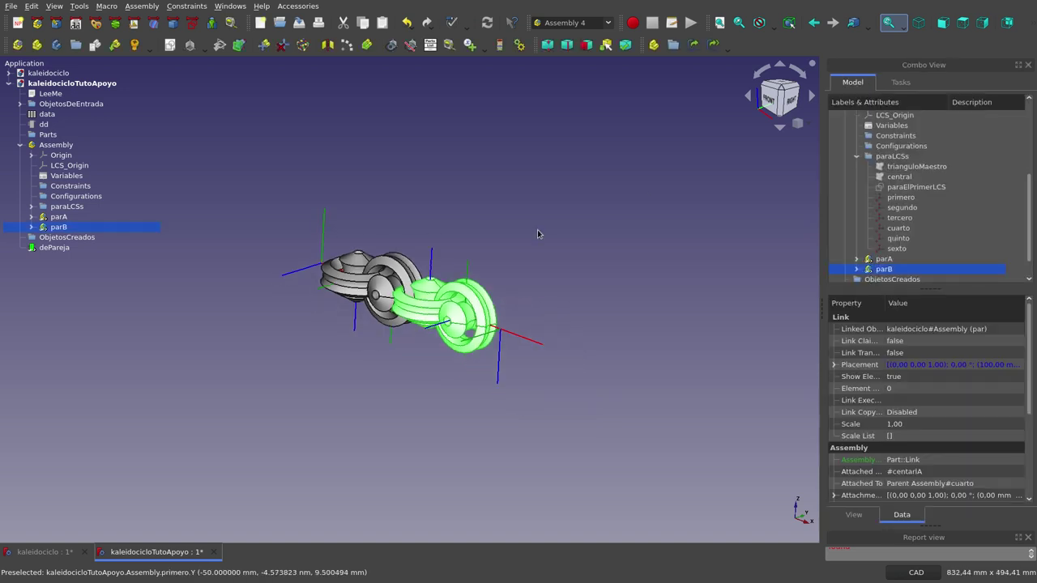
pyautogui.scroll(2, 535, 233)
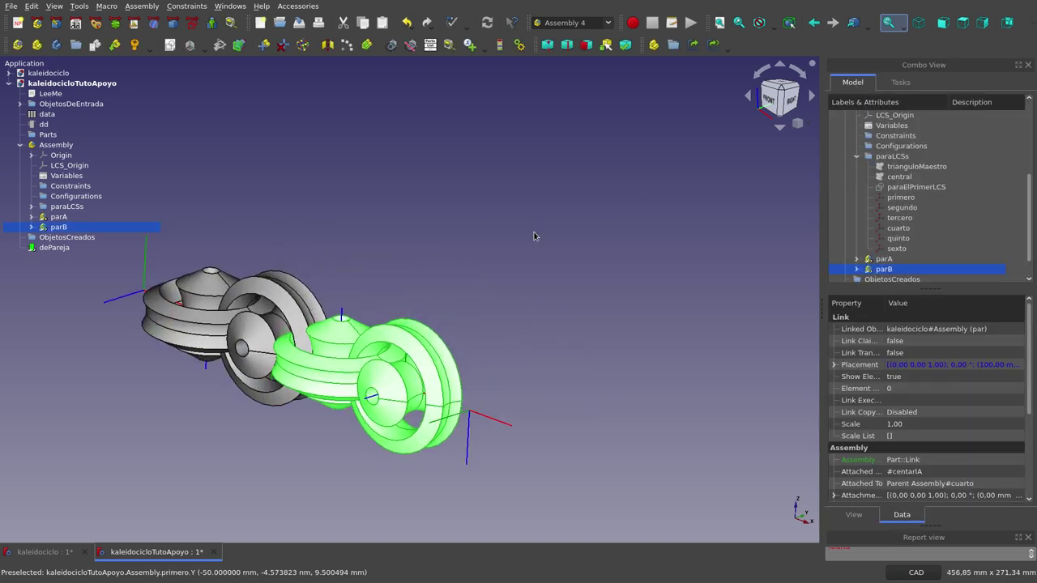
# Step: Insert a third kaleidociclo#par link named parC
pyautogui.click(119, 46)
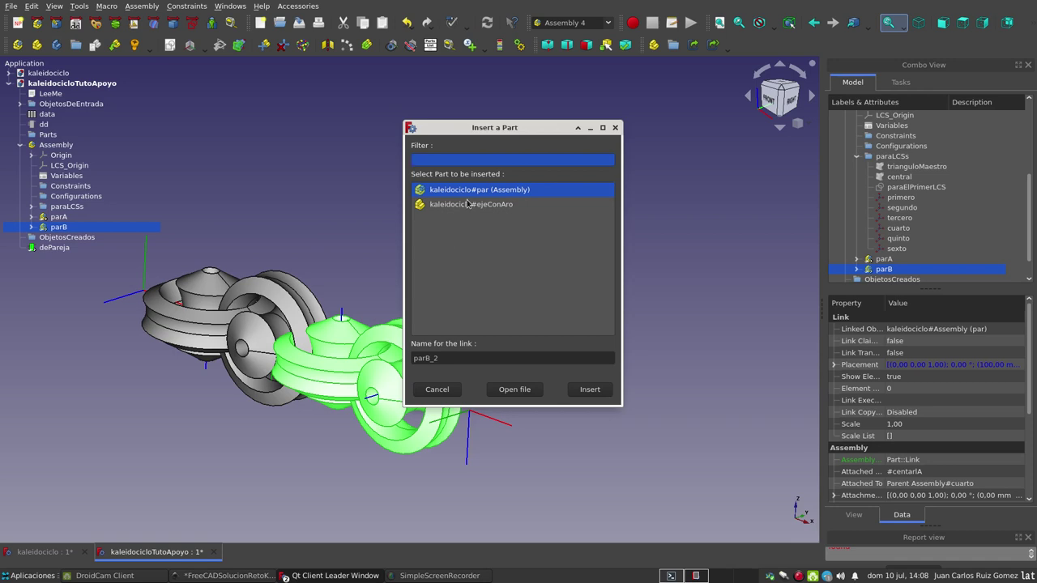
pyautogui.click(473, 358)
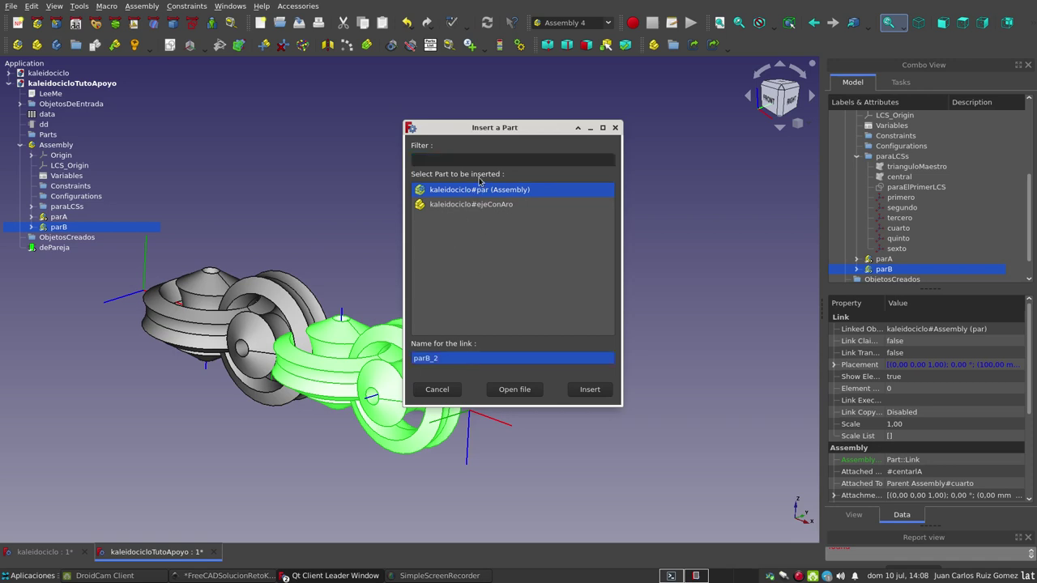
pyautogui.click(481, 207)
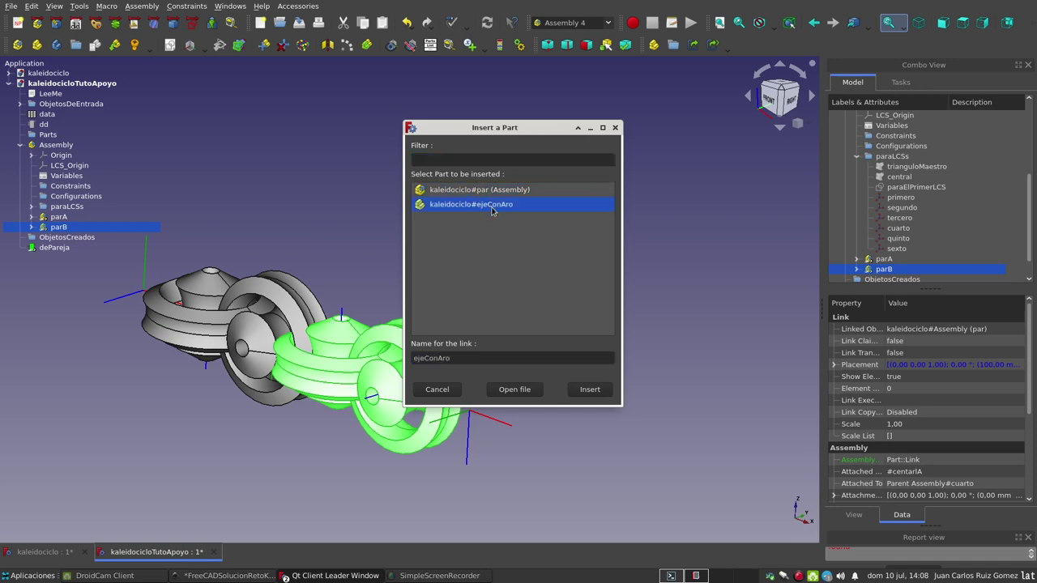
pyautogui.click(488, 193)
pyautogui.click(443, 356)
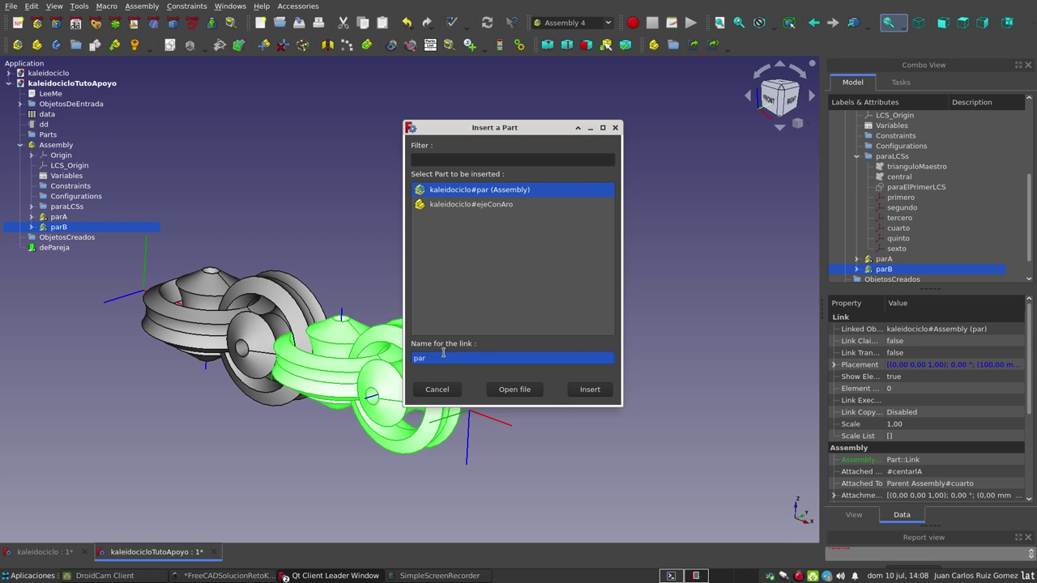
pyautogui.click(590, 389)
# Step: Attach parC by its centralParA LCS to the parent assembly's sexto LCS
pyautogui.click(879, 247)
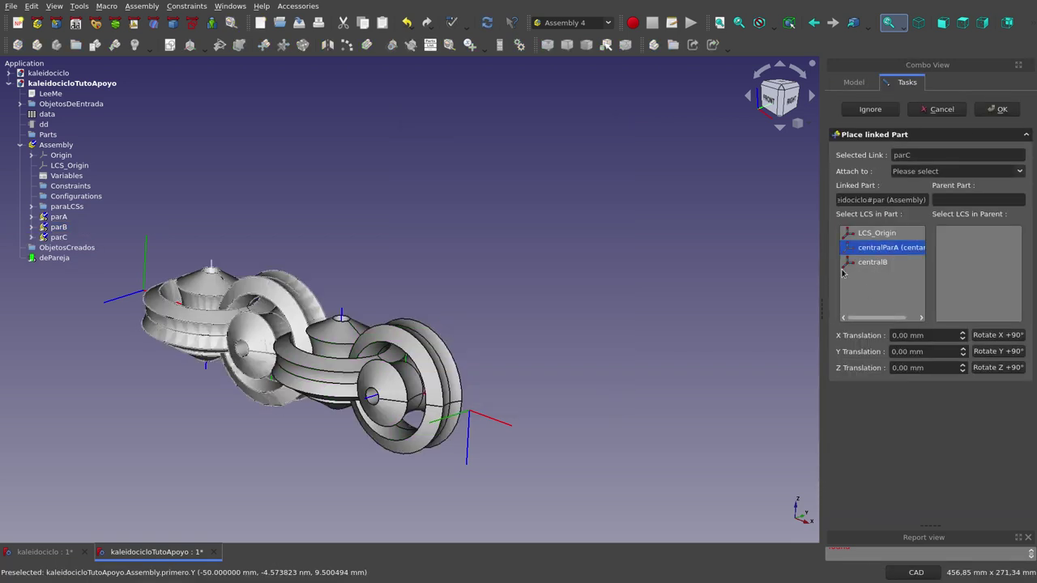
pyautogui.click(985, 172)
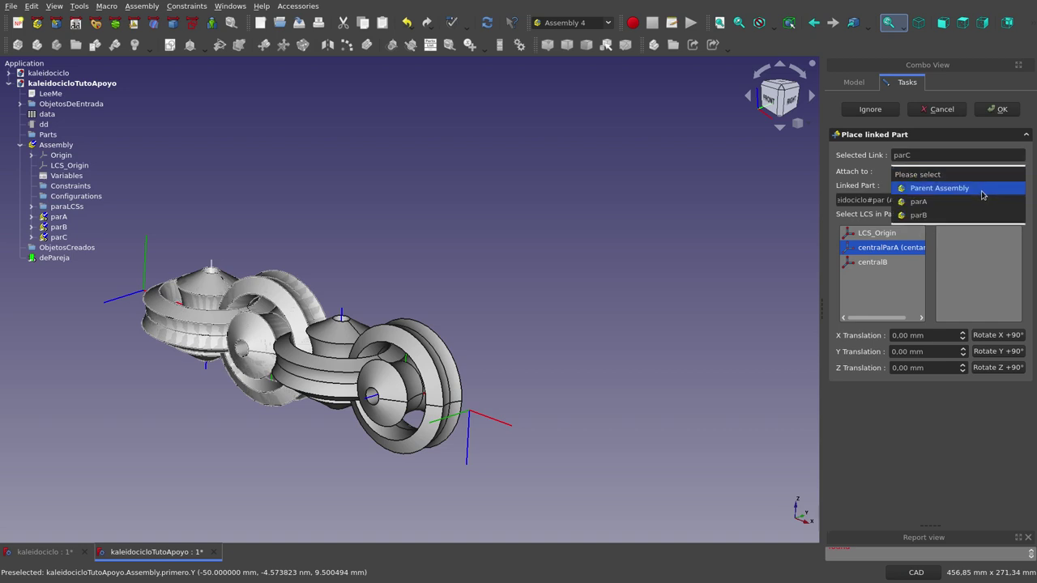
pyautogui.click(982, 192)
pyautogui.scroll(-1, 977, 307)
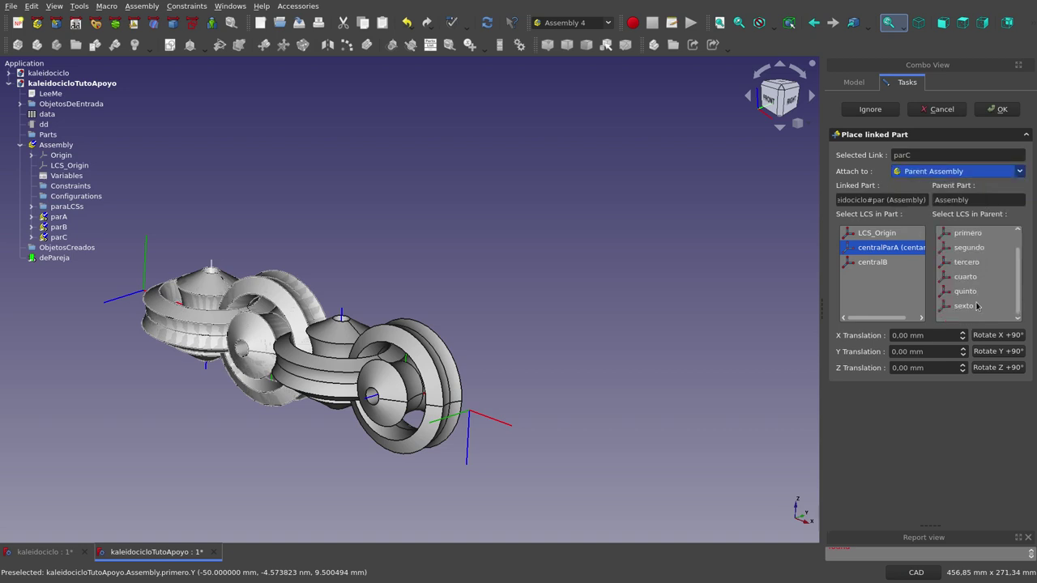
pyautogui.click(966, 305)
pyautogui.click(998, 109)
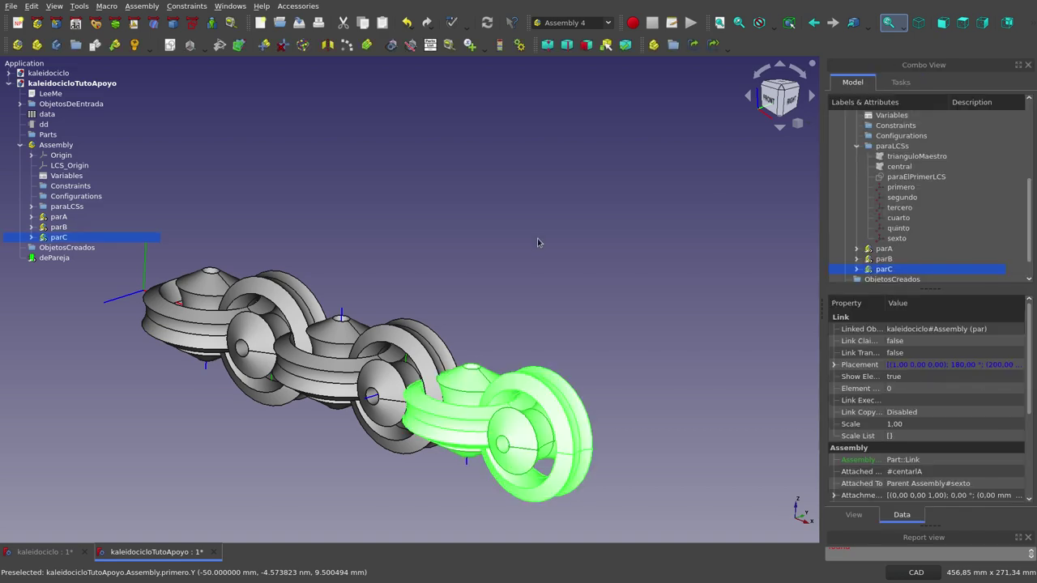
# Step: Deselect parC, then orbit and zoom the view around the chain
pyautogui.click(535, 236)
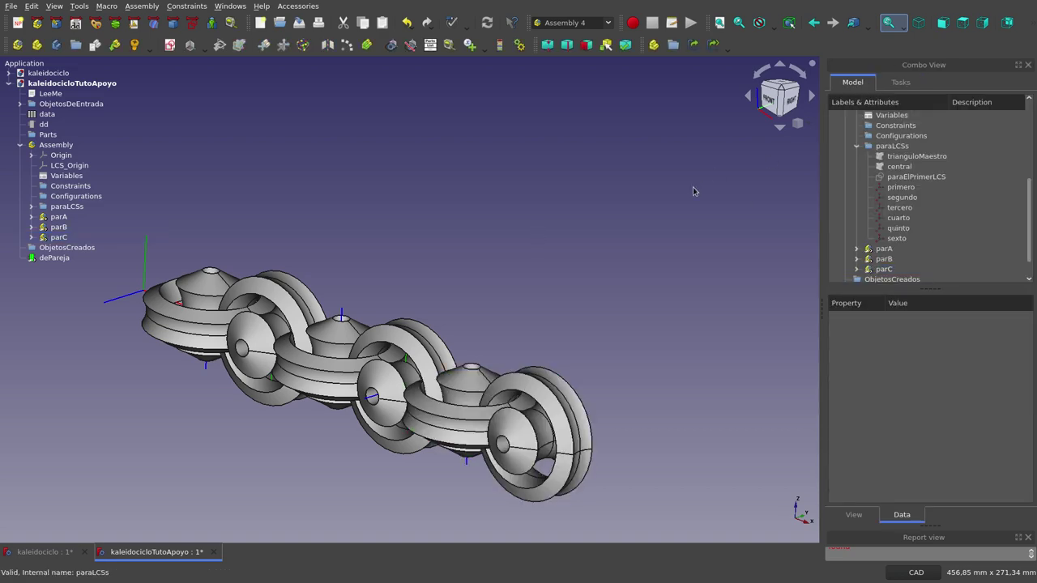
pyautogui.moveTo(610, 237)
pyautogui.mouseDown(button='middle')
pyautogui.moveTo(585, 268)
pyautogui.moveTo(578, 238)
pyautogui.moveTo(429, 376)
pyautogui.moveTo(232, 267)
pyautogui.mouseUp(button='middle')
pyautogui.scroll(-3, 596, 241)
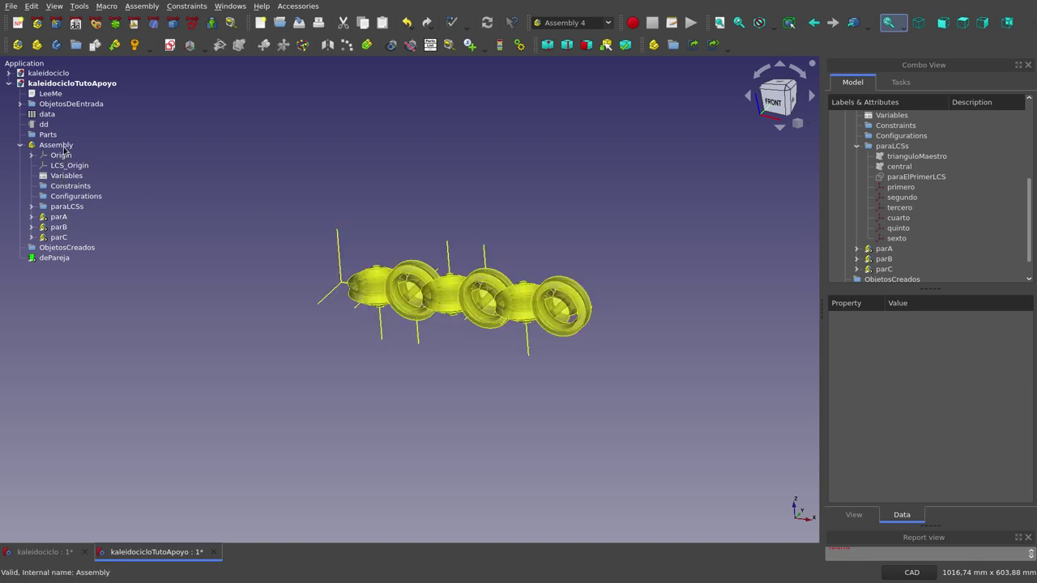
# Step: Hide the assembly's coordinate systems and zoom in on a near-front view of the chain
pyautogui.click(63, 147)
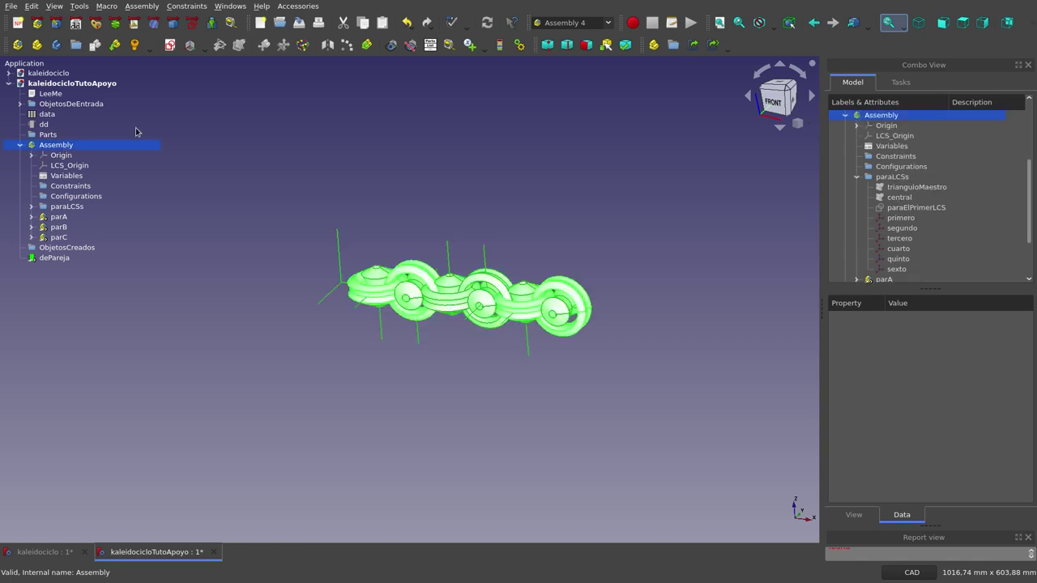
pyautogui.click(409, 44)
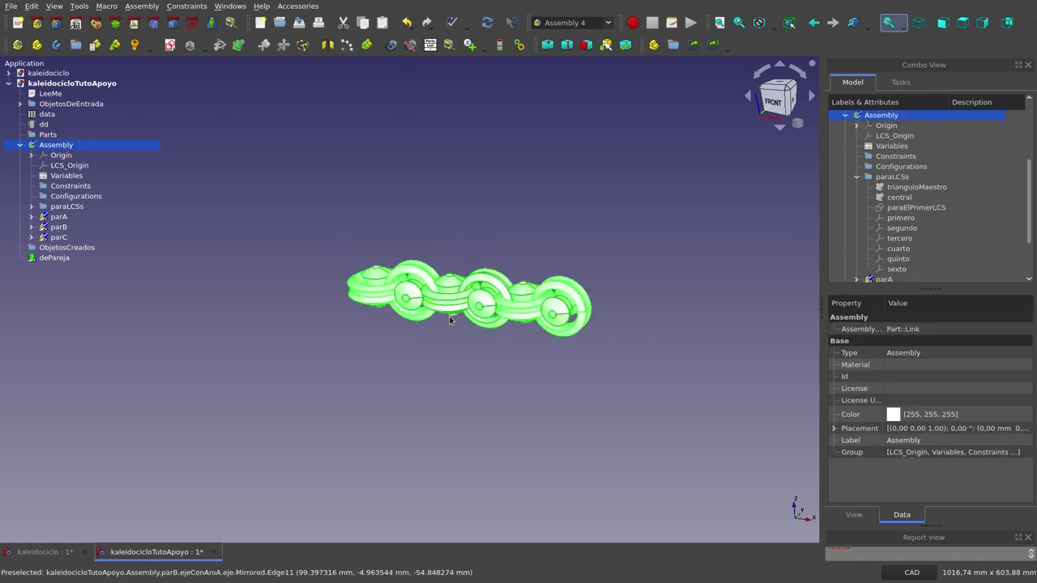
pyautogui.click(476, 353)
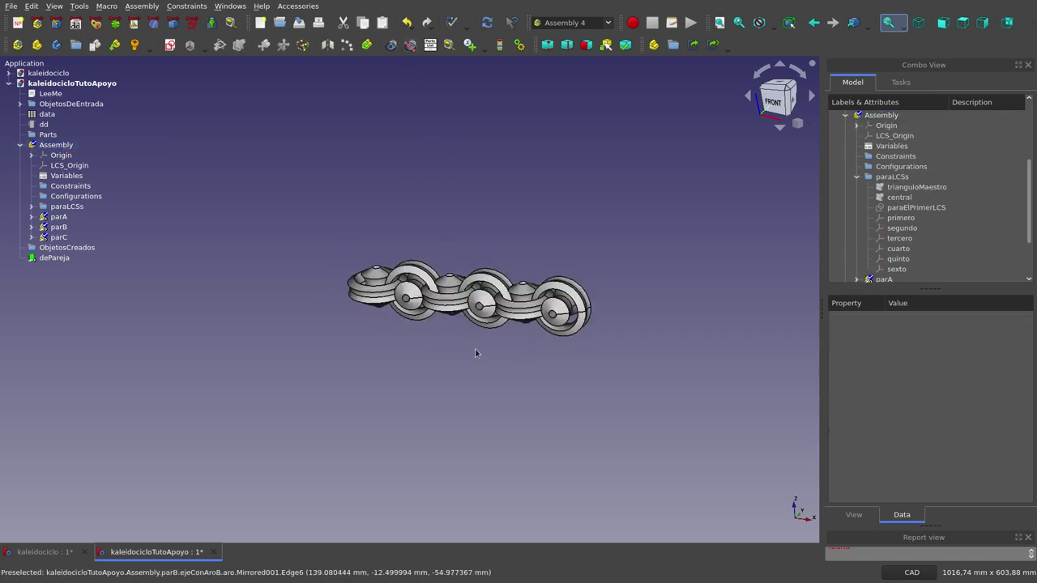
pyautogui.moveTo(380, 335)
pyautogui.mouseDown(button='middle')
pyautogui.moveTo(447, 329)
pyautogui.moveTo(428, 345)
pyautogui.mouseUp(button='middle')
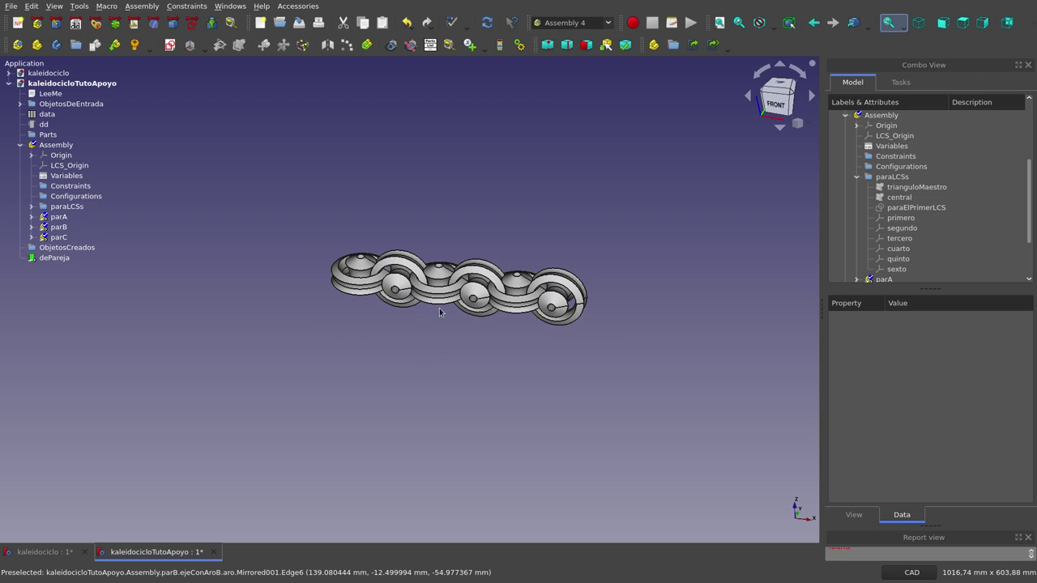
pyautogui.scroll(3, 447, 293)
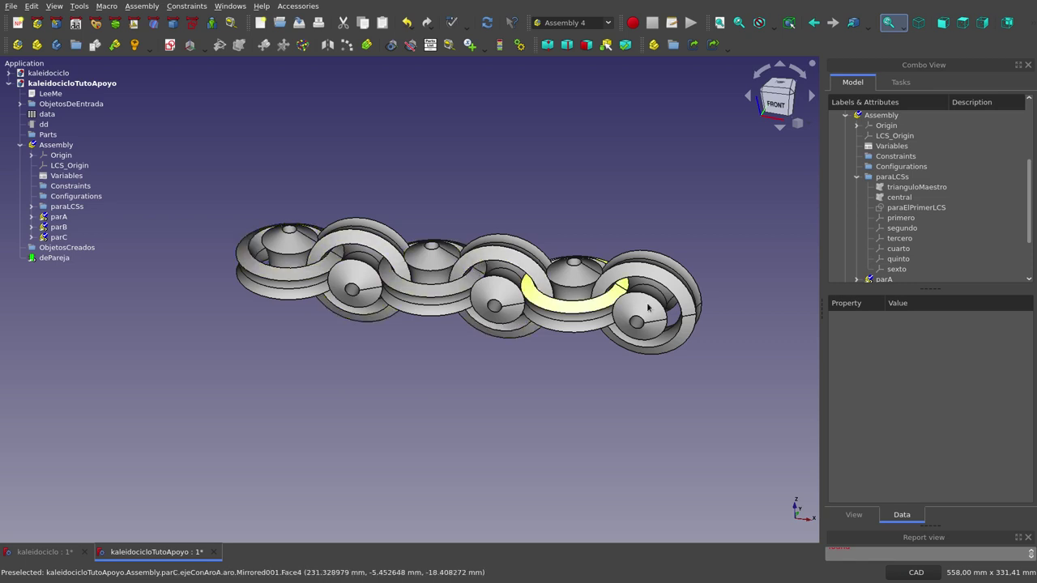
# Step: Override parA's colours to red (#ff0000)
pyautogui.click(60, 219)
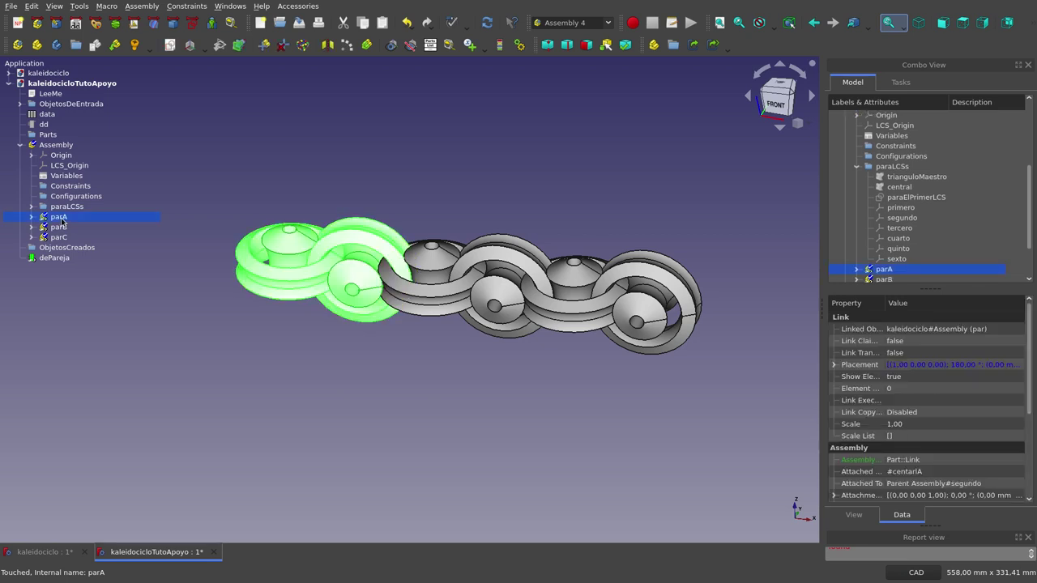
pyautogui.rightClick(62, 221)
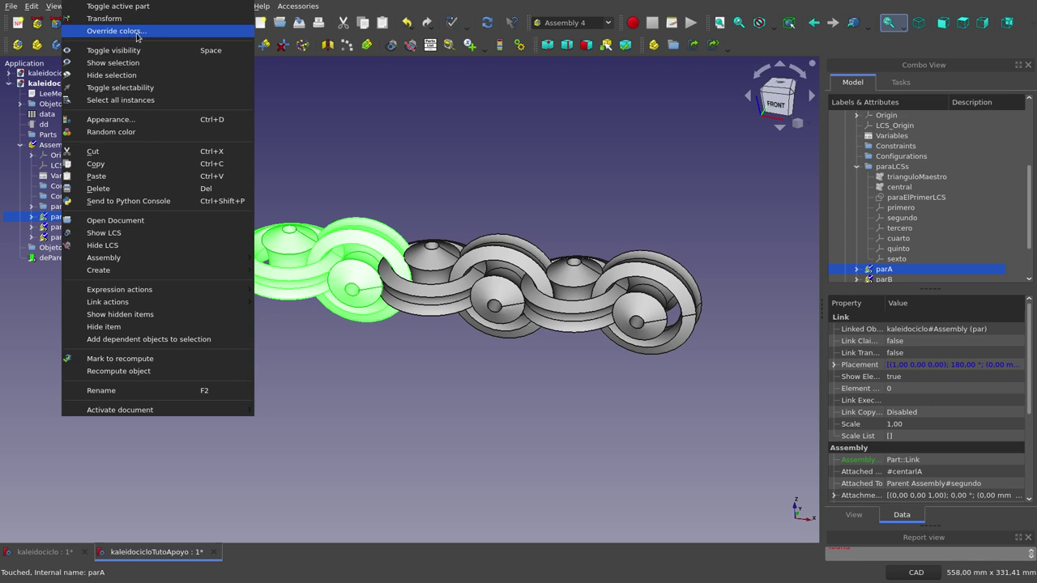
pyautogui.click(136, 32)
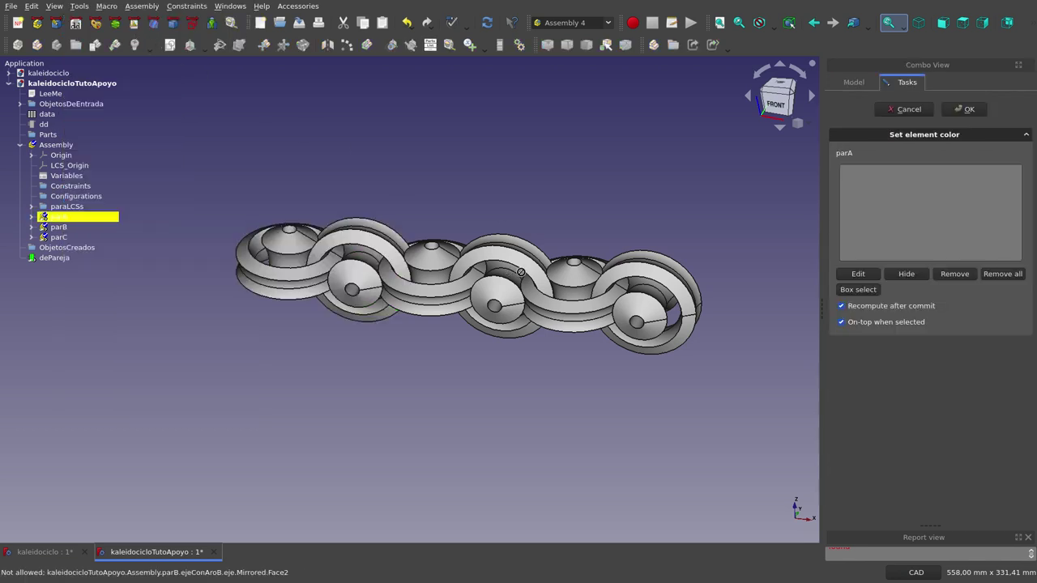
pyautogui.click(858, 274)
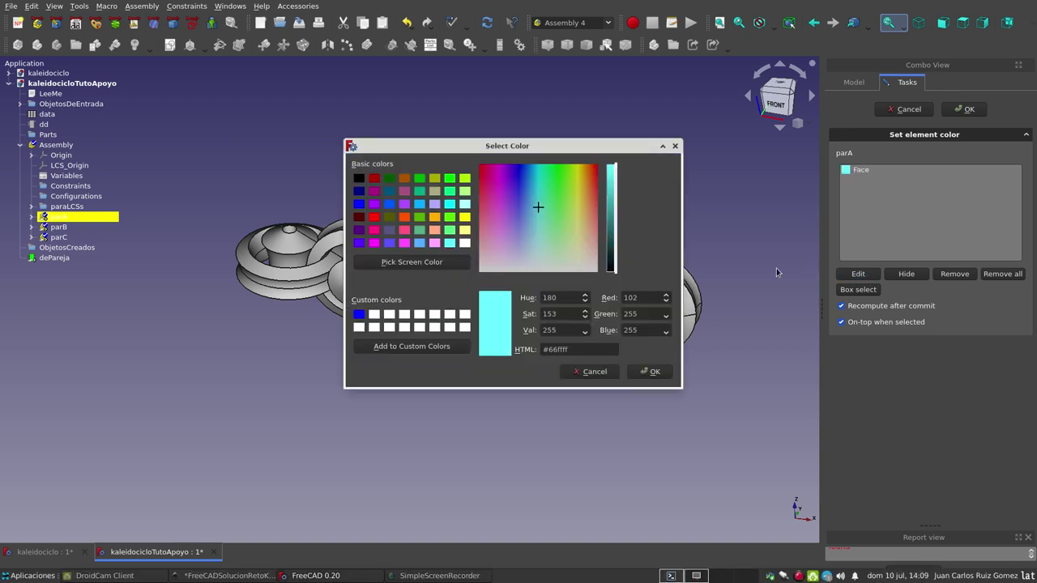
pyautogui.click(375, 220)
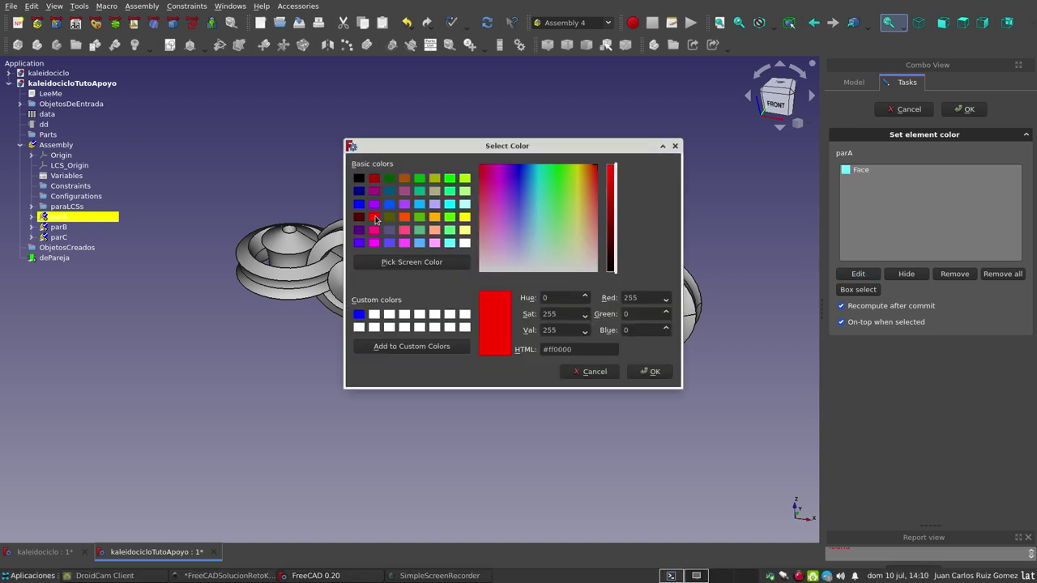
pyautogui.click(657, 372)
pyautogui.click(962, 109)
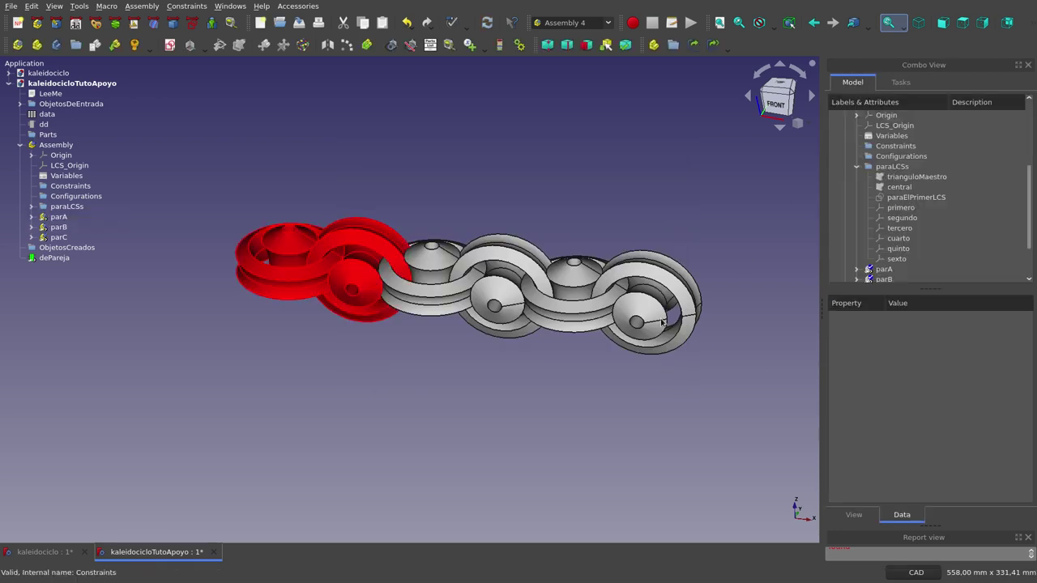
pyautogui.click(56, 228)
# Step: Override parB's colours to bright green (#00ff00)
pyautogui.rightClick(60, 228)
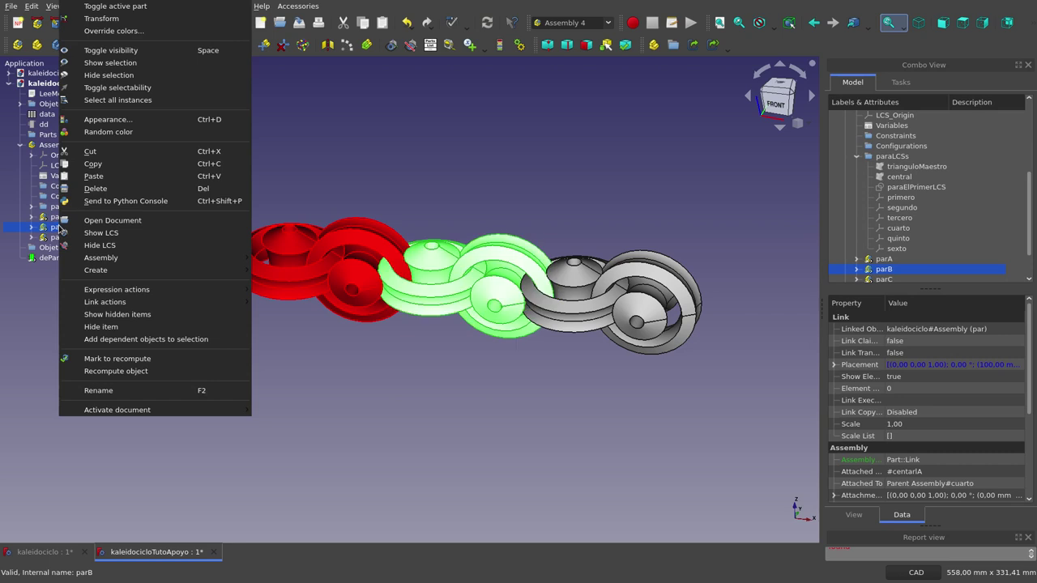
pyautogui.click(168, 32)
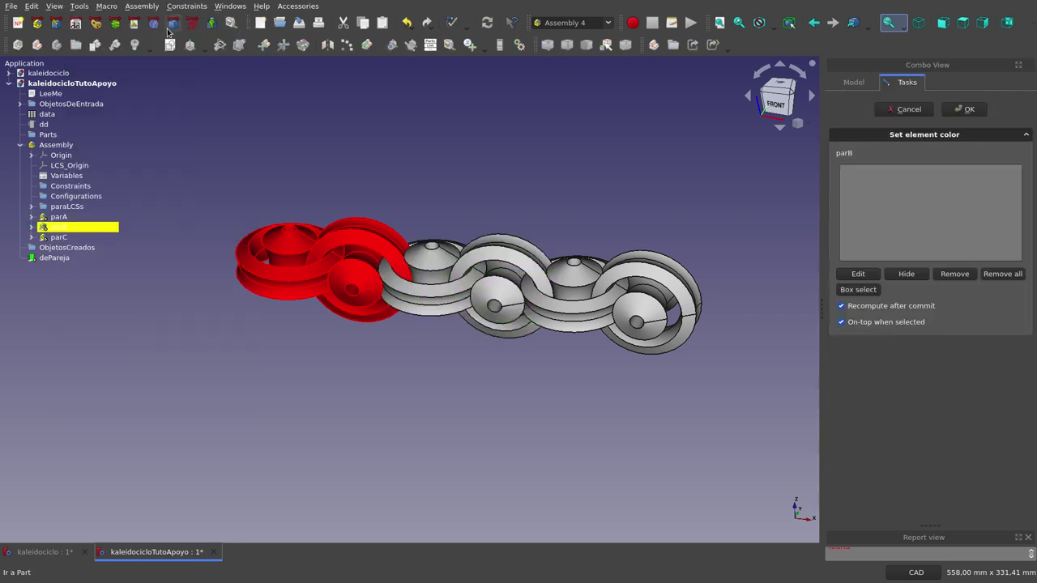
pyautogui.click(849, 275)
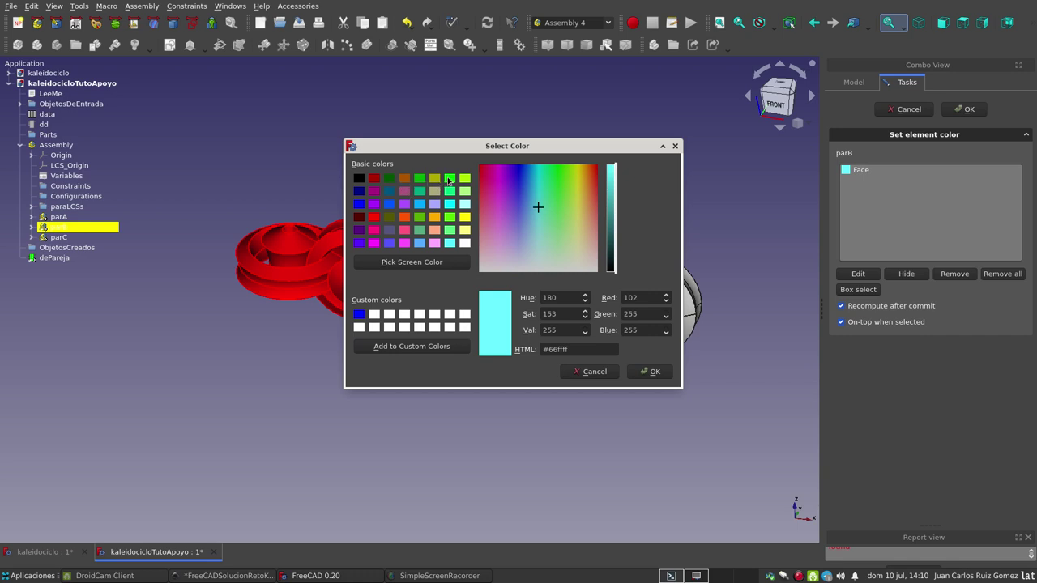
pyautogui.click(450, 180)
pyautogui.click(419, 181)
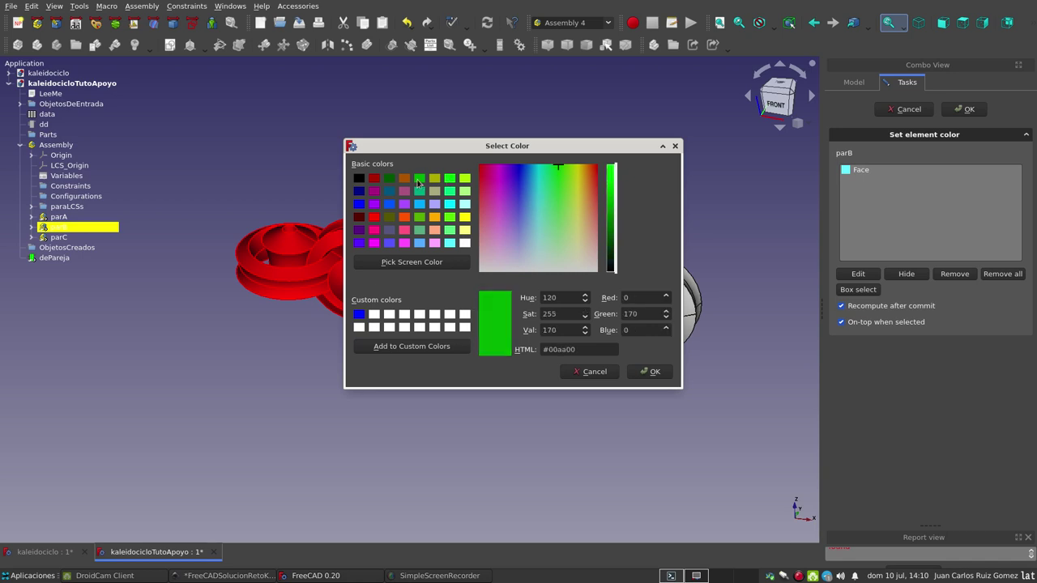
pyautogui.click(449, 179)
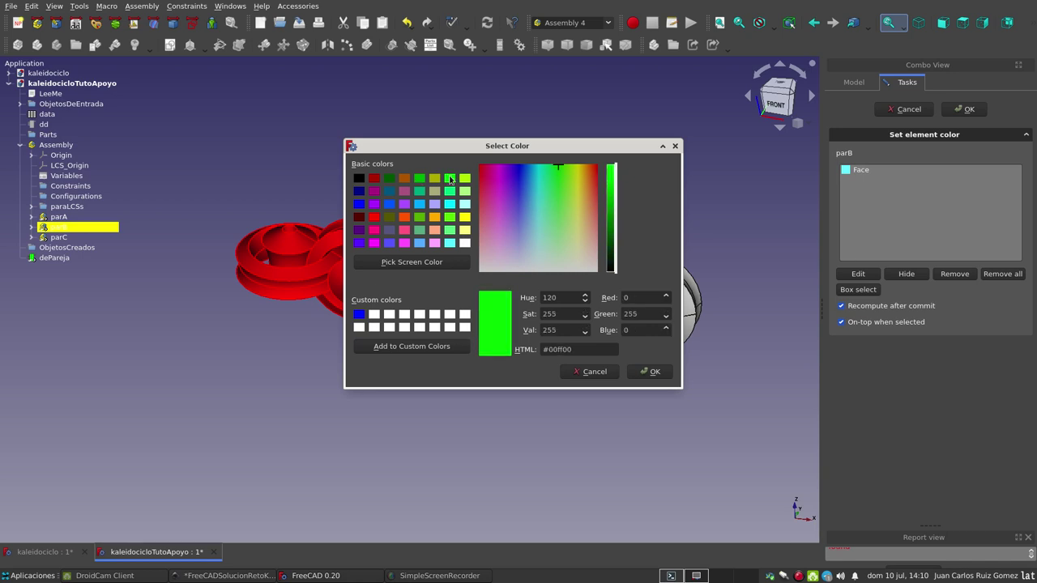
pyautogui.click(657, 374)
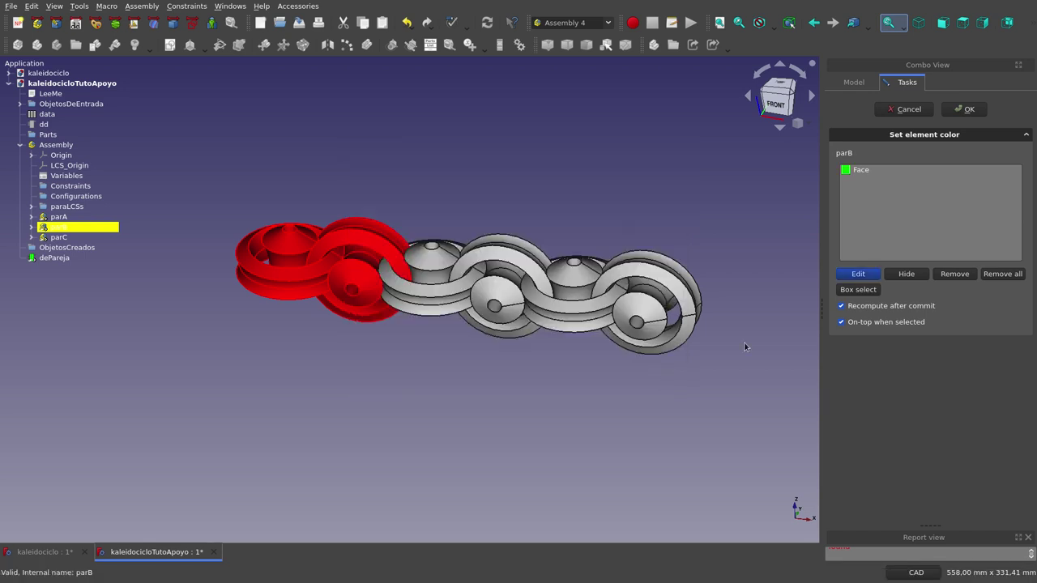
pyautogui.click(963, 110)
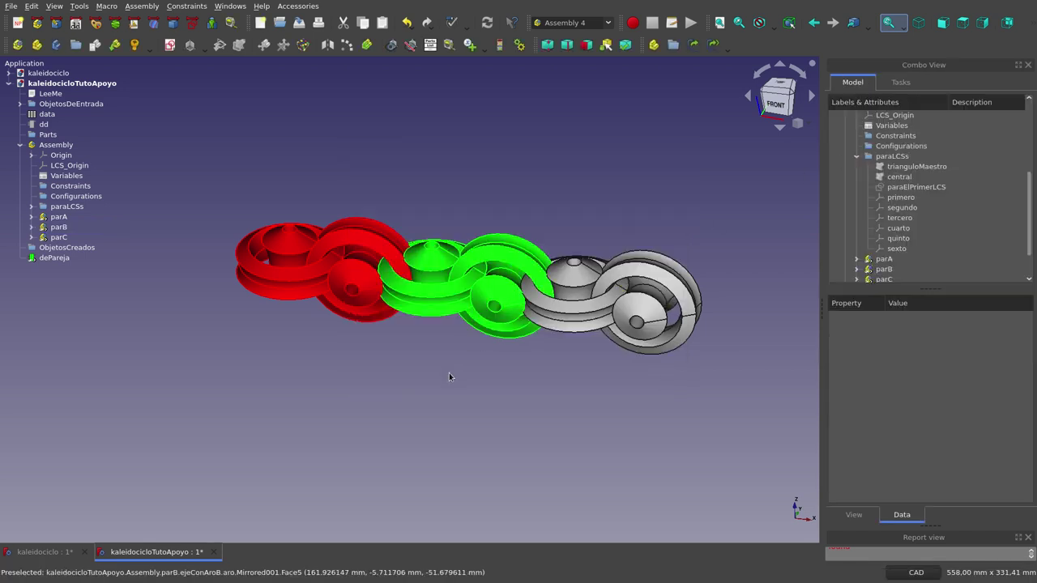
pyautogui.click(130, 238)
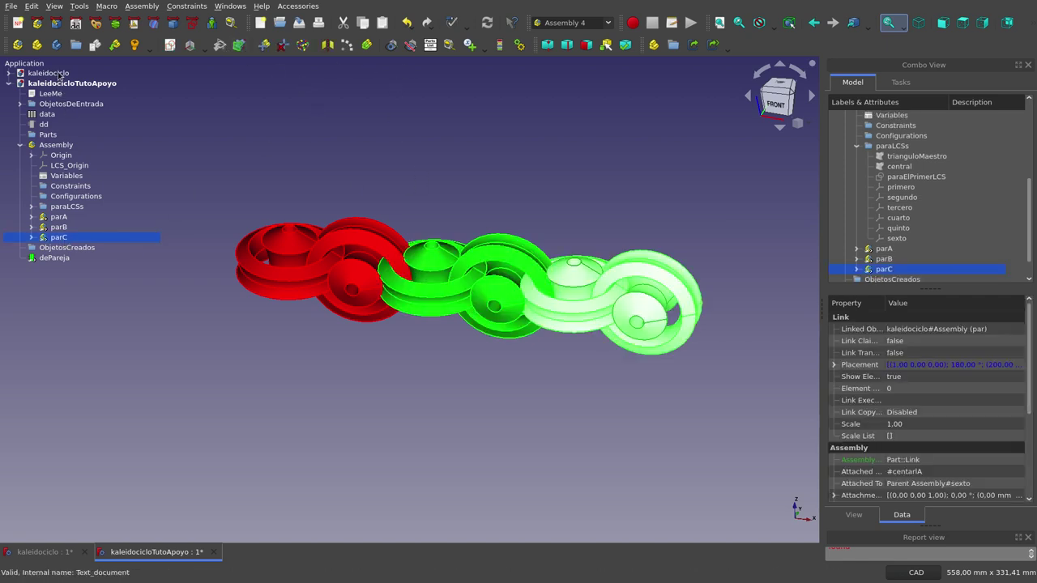
# Step: Override parC's colours to cyan (#00ffff)
pyautogui.rightClick(63, 237)
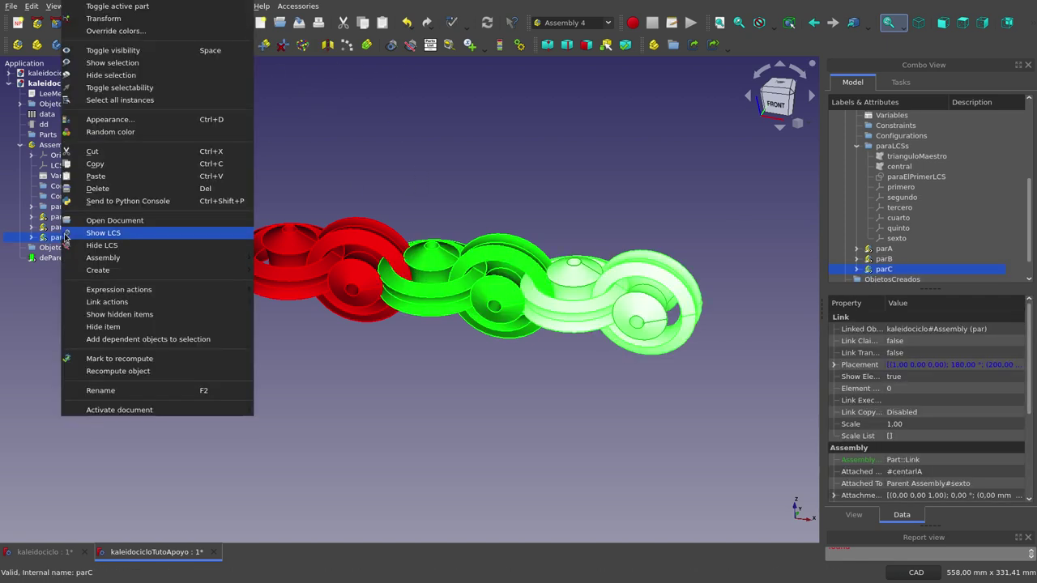
pyautogui.click(134, 30)
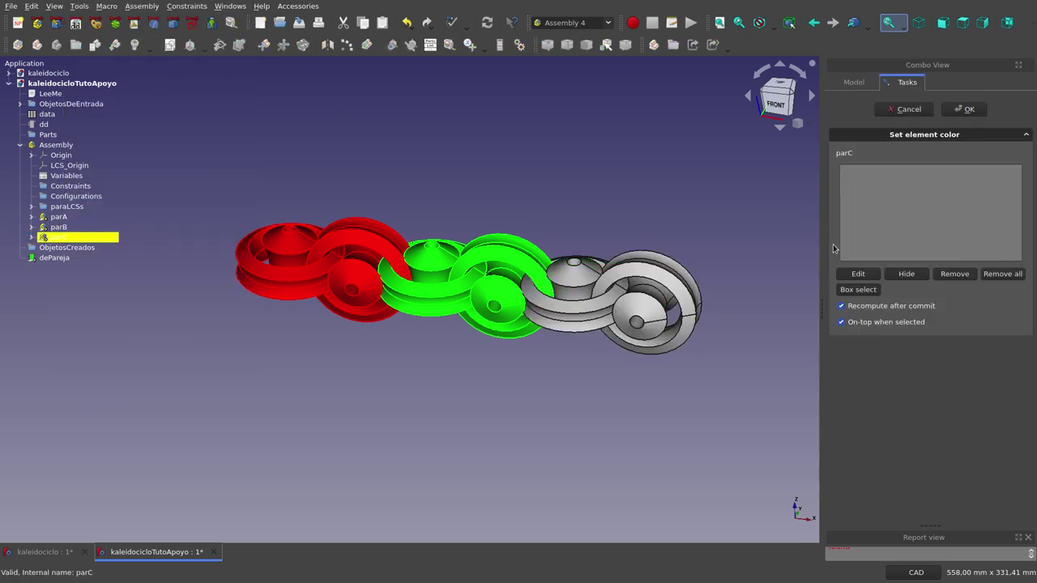
pyautogui.click(849, 273)
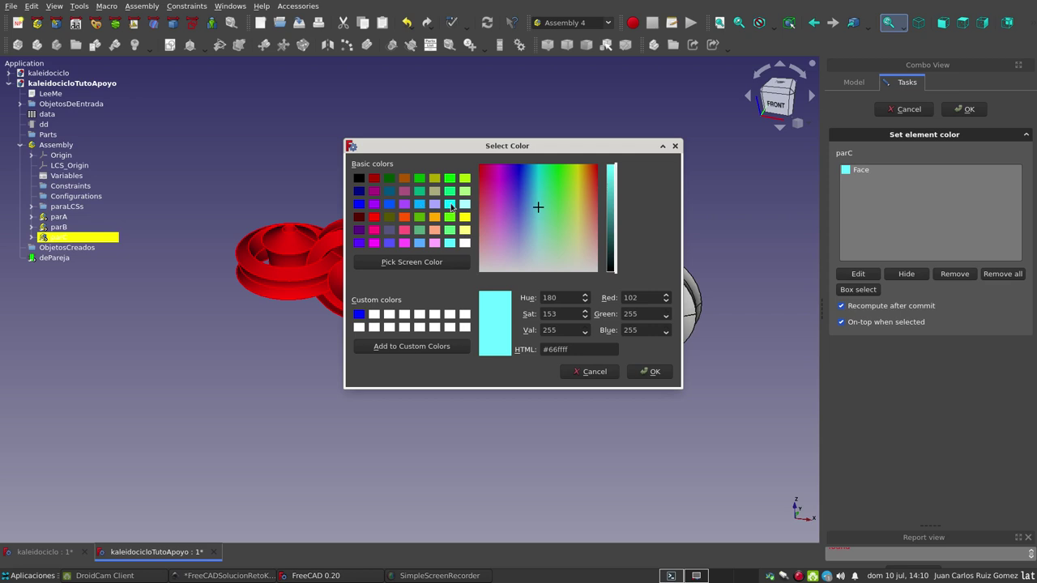
pyautogui.click(450, 205)
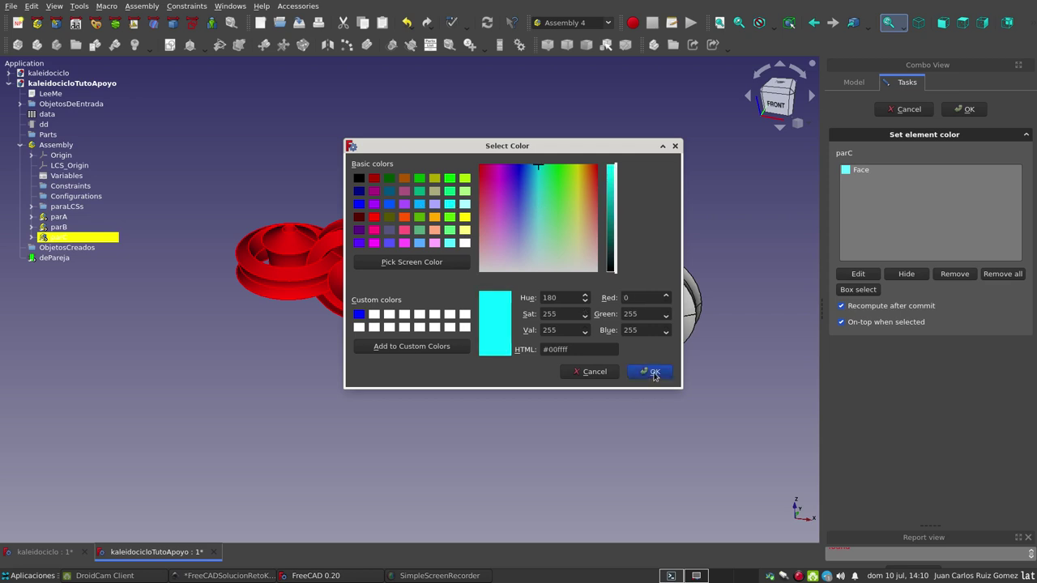
pyautogui.click(654, 373)
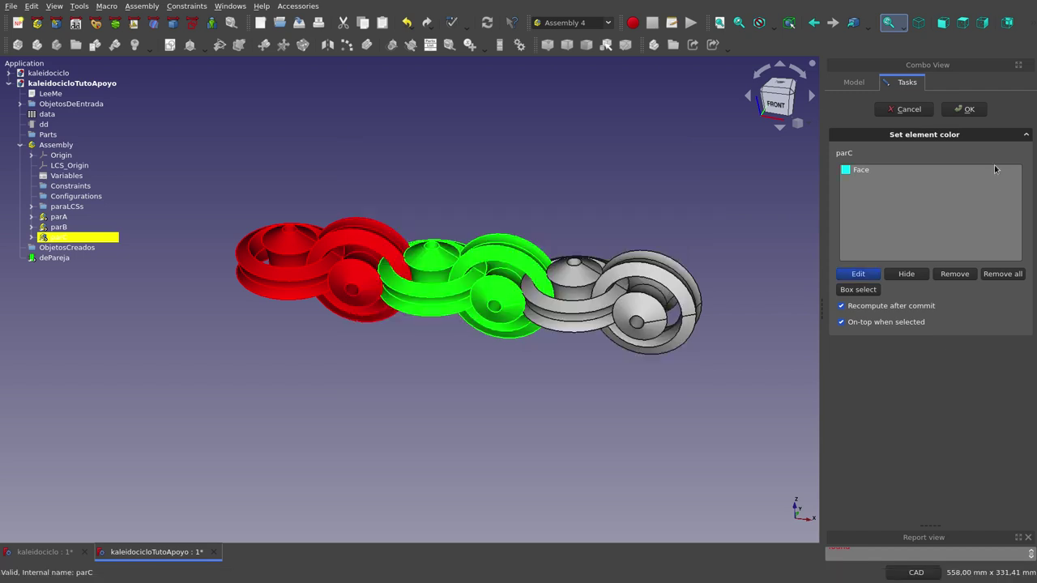
pyautogui.click(975, 112)
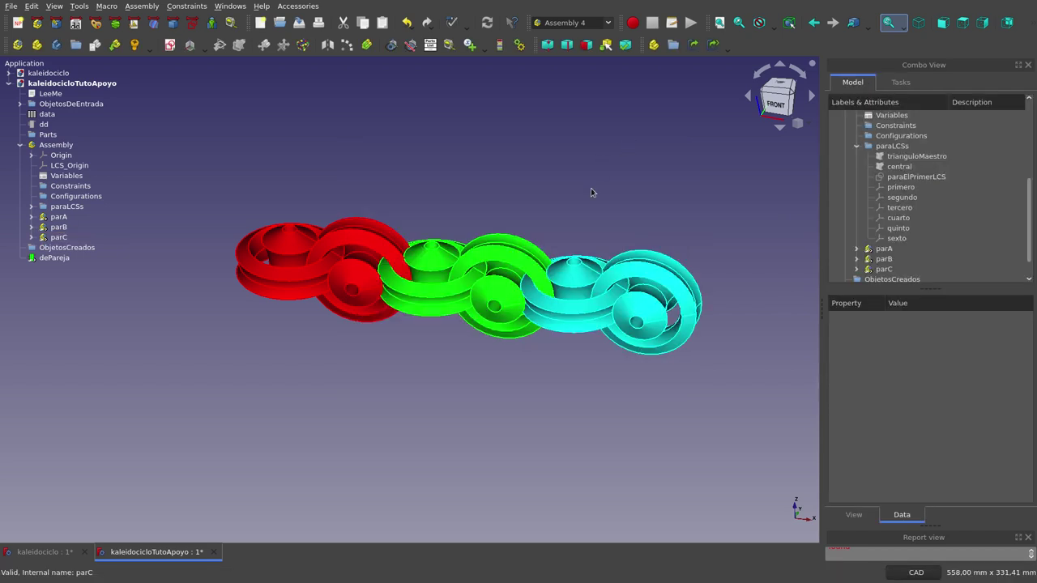
# Step: Orbit the red, green and cyan ring chain until it sits tilted diagonally
pyautogui.moveTo(458, 374)
pyautogui.mouseDown(button='middle')
pyautogui.moveTo(450, 350)
pyautogui.moveTo(451, 362)
pyautogui.mouseUp(button='middle')
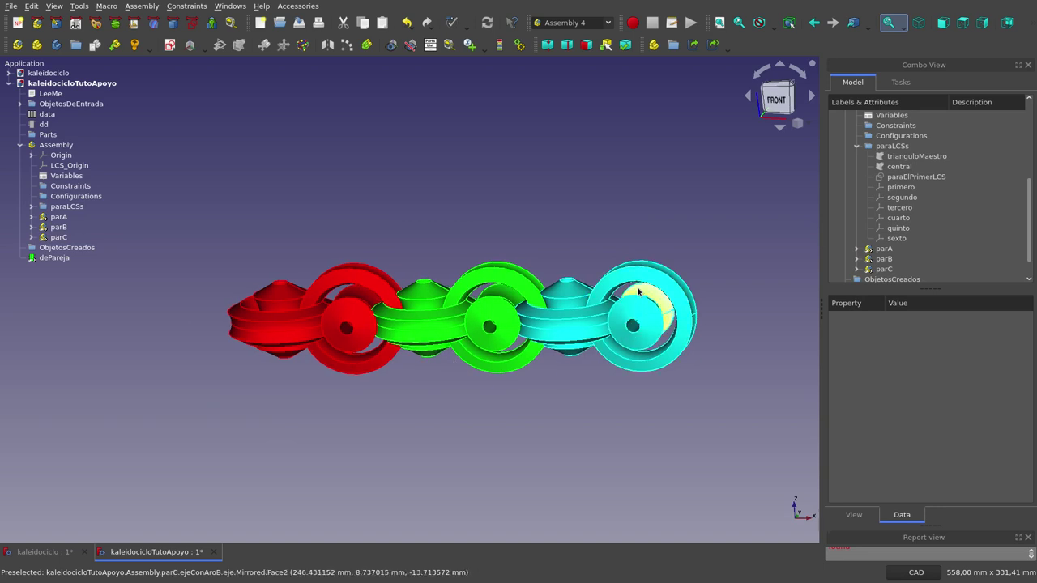
pyautogui.moveTo(623, 196)
pyautogui.mouseDown(button='middle')
pyautogui.moveTo(640, 212)
pyautogui.moveTo(647, 203)
pyautogui.mouseUp(button='middle')
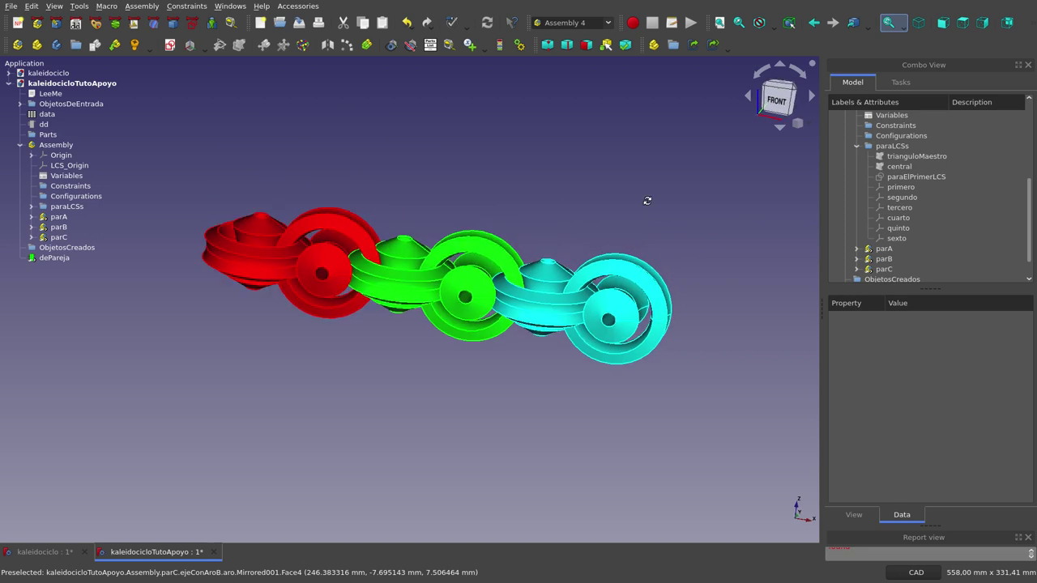